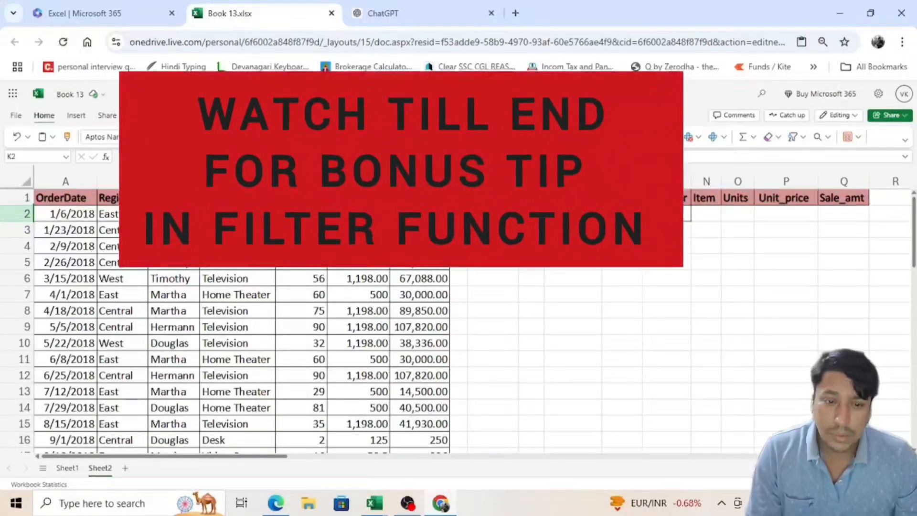
Step: Examine the sales table in columns A to G and the empty result area under the headers in K1:Q1
{"action": "left_click_drag", "start_coordinate": [636, 213], "coordinate": [643, 213]}
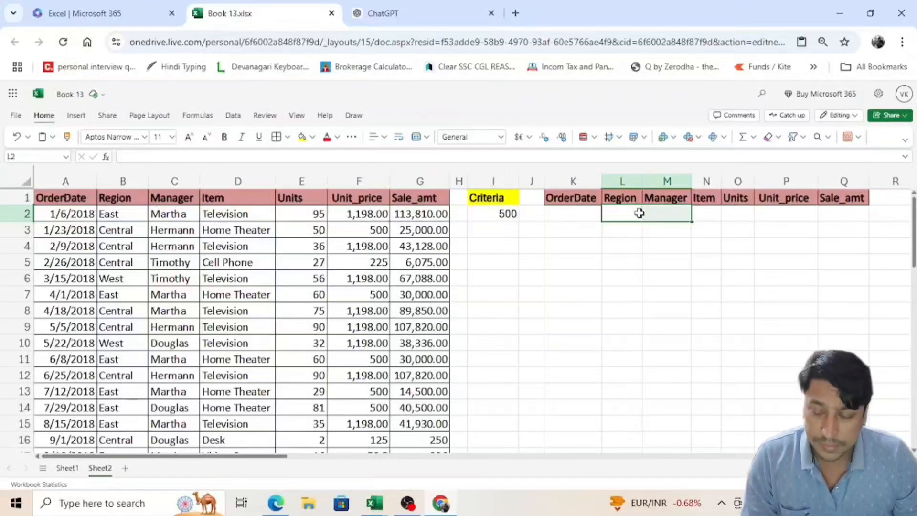
{"action": "left_click", "coordinate": [90, 196]}
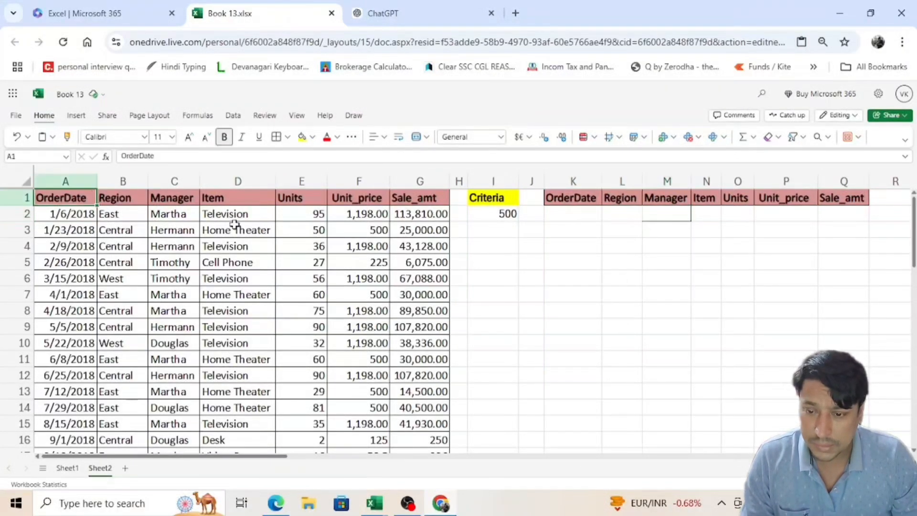
{"action": "scroll", "coordinate": [231, 224], "scroll_direction": "down", "scroll_amount": 12}
{"action": "scroll", "coordinate": [280, 399], "scroll_direction": "up", "scroll_amount": 12}
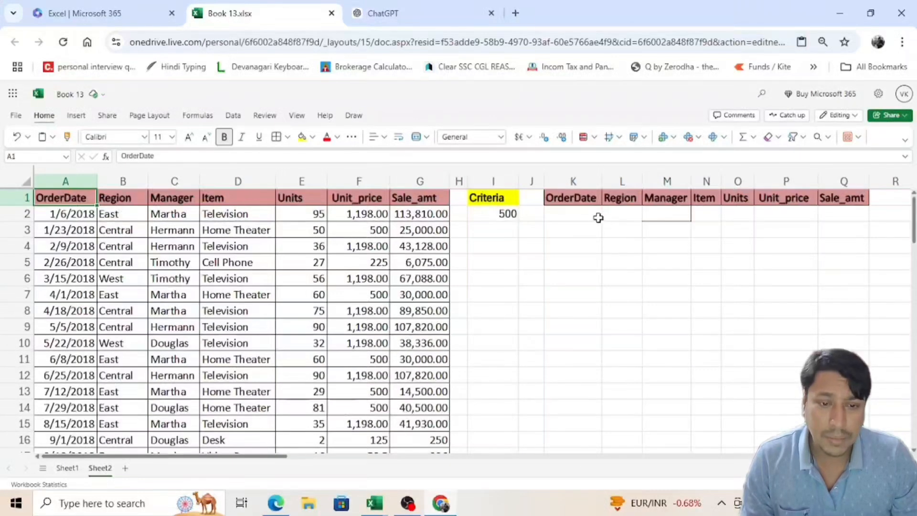
{"action": "left_click", "coordinate": [582, 196]}
{"action": "left_click", "coordinate": [613, 218]}
{"action": "left_click", "coordinate": [580, 213]}
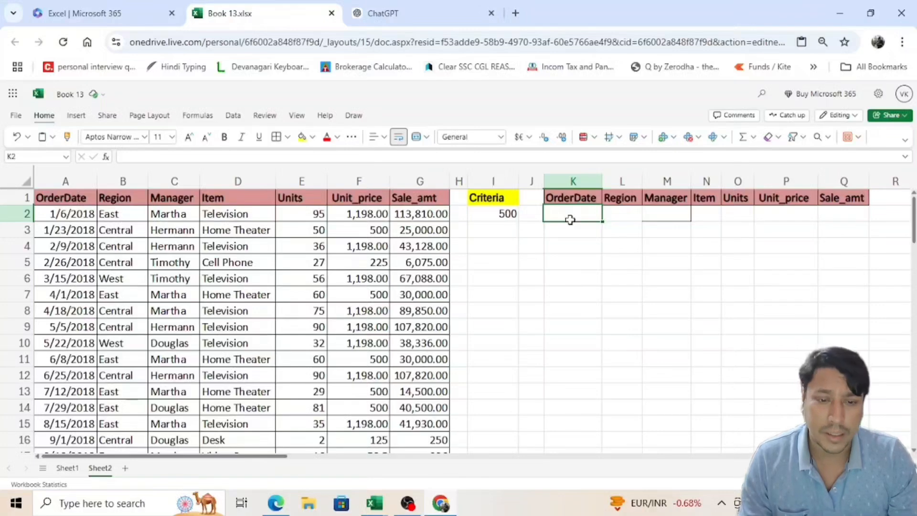
{"action": "left_click", "coordinate": [738, 228]}
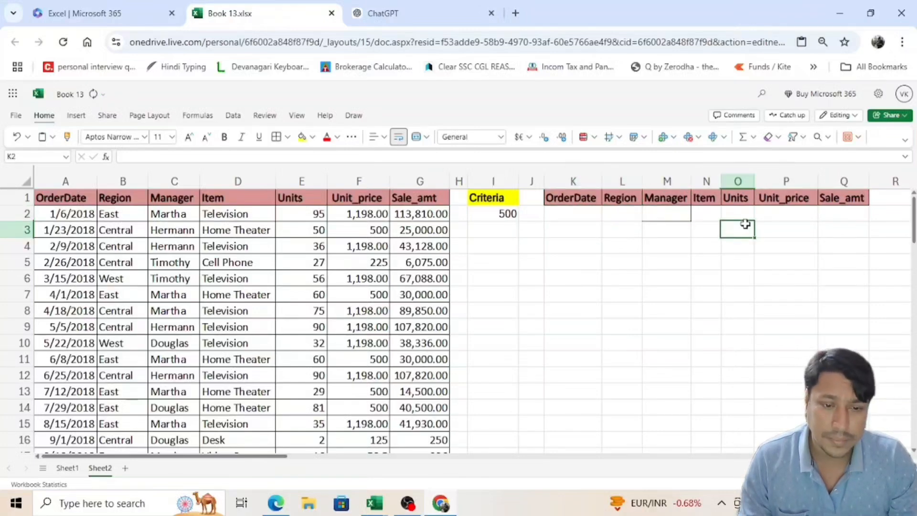
{"action": "left_click", "coordinate": [587, 229]}
Step: Clear the criteria cell I2 and begin a FILTER formula in K2 with the absolute range $A$1:$G$44 as its array
{"action": "left_click", "coordinate": [508, 214]}
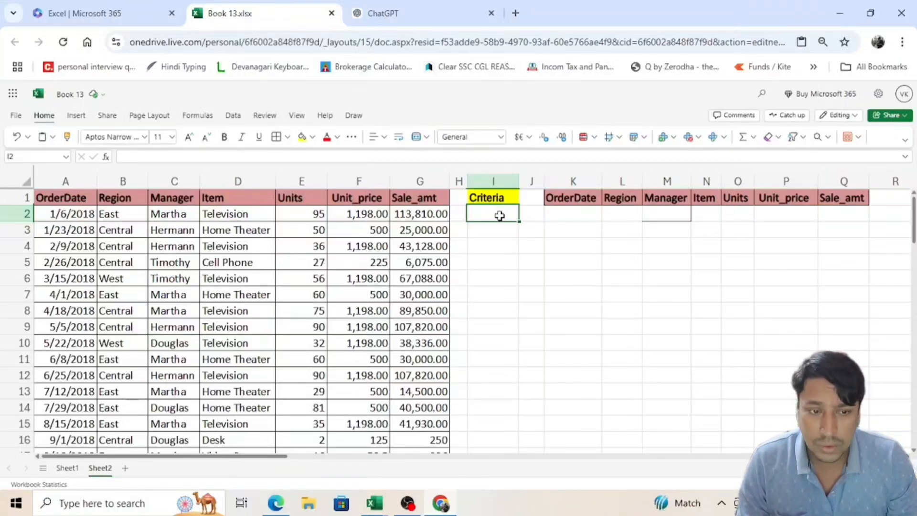
{"action": "left_click", "coordinate": [582, 217]}
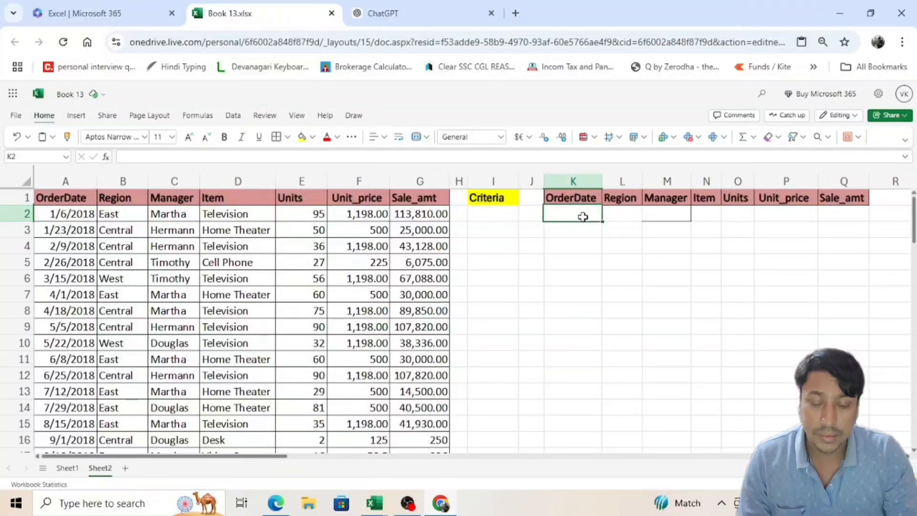
{"action": "type", "text": "=file"}
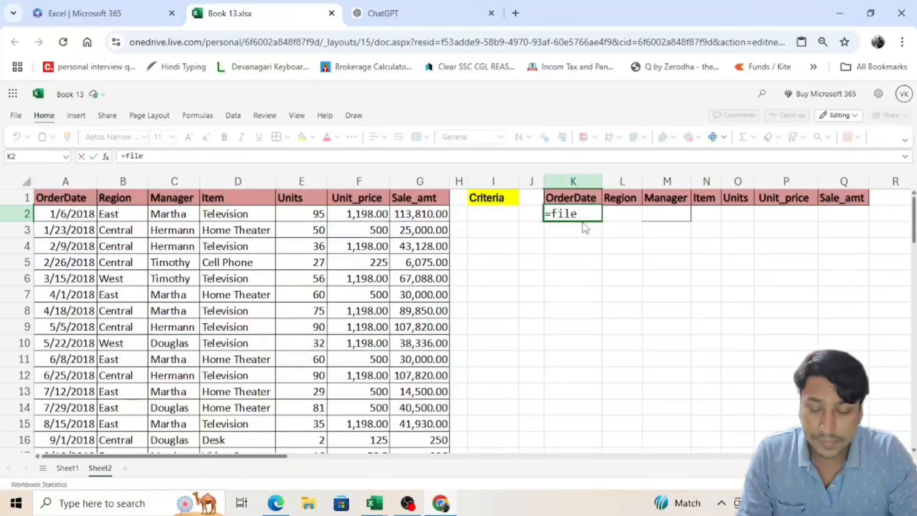
{"action": "key", "text": "BackSpace"}
{"action": "type", "text": "t"}
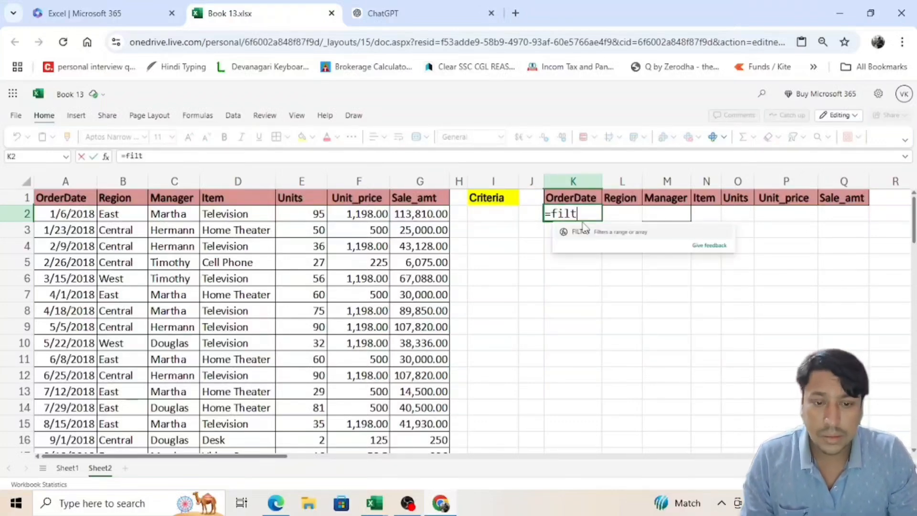
{"action": "key", "text": "Tab"}
{"action": "left_click", "coordinate": [79, 203]}
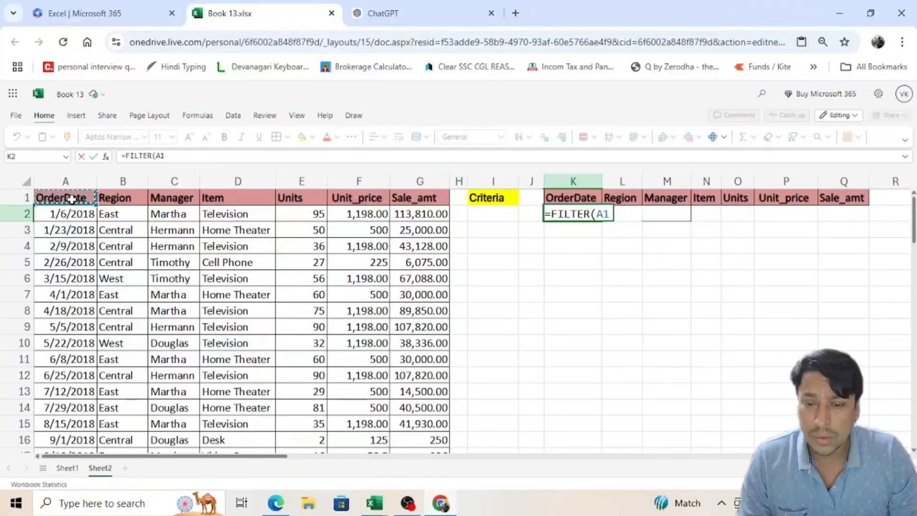
{"action": "key", "text": "ctrl+shift+Right"}
{"action": "key", "text": "ctrl+shift+Down"}
{"action": "key", "text": "F4"}
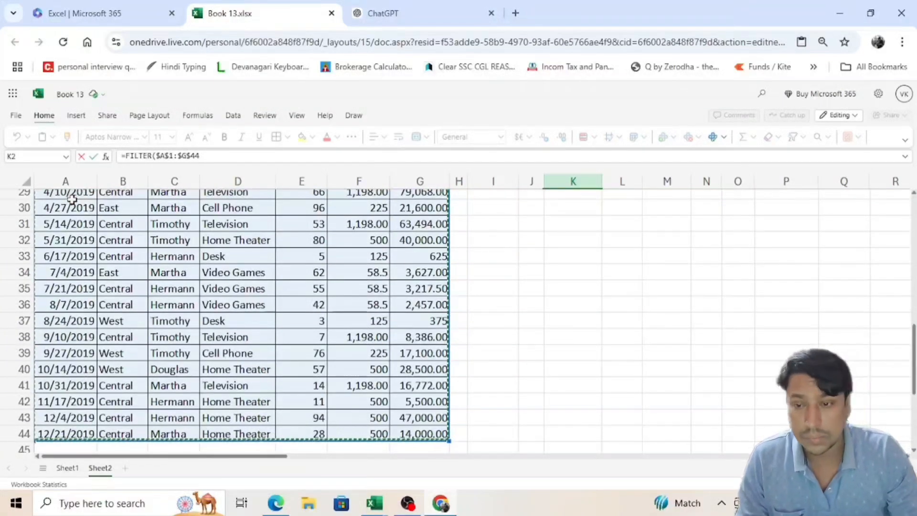
{"action": "type", "text": ","}
Step: Complete the FILTER formula in K2 with the include condition that the Region range $B$1:$B$44 equals I2
{"action": "scroll", "coordinate": [324, 242], "scroll_direction": "up", "scroll_amount": 2}
{"action": "scroll", "coordinate": [427, 266], "scroll_direction": "up", "scroll_amount": 9}
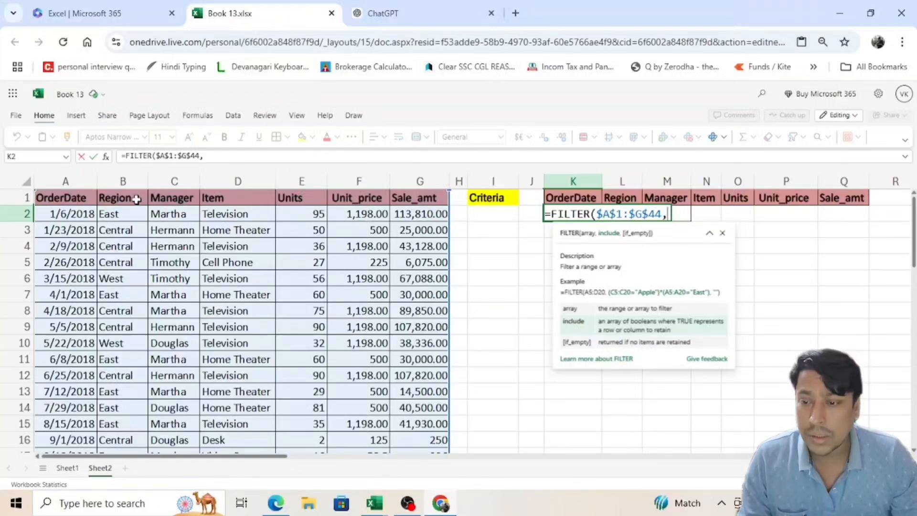
{"action": "left_click", "coordinate": [136, 200]}
{"action": "key", "text": "ctrl+shift+Down"}
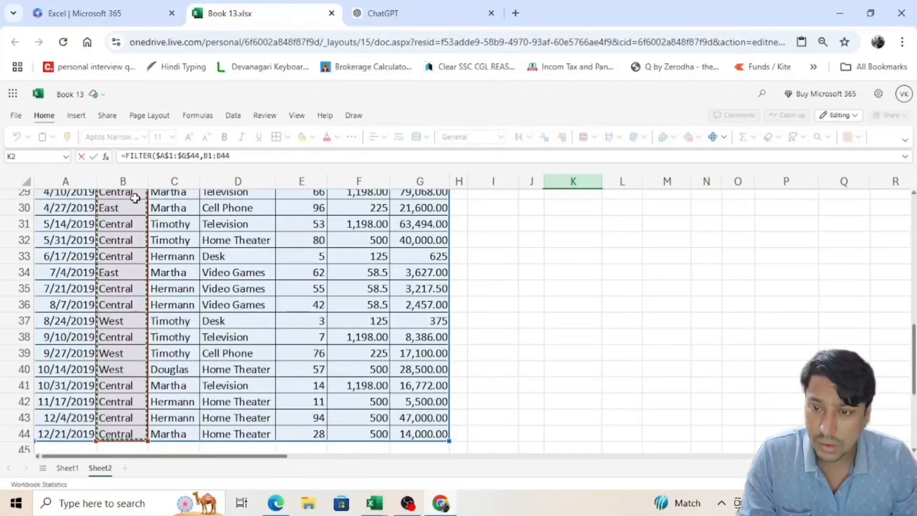
{"action": "key", "text": "F4"}
{"action": "type", "text": "="}
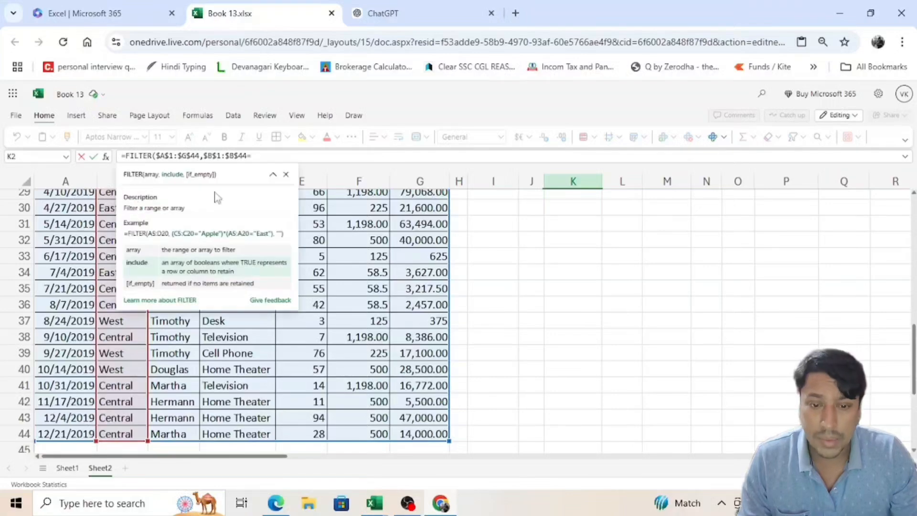
{"action": "scroll", "coordinate": [618, 268], "scroll_direction": "up", "scroll_amount": 10}
{"action": "left_click", "coordinate": [487, 211]}
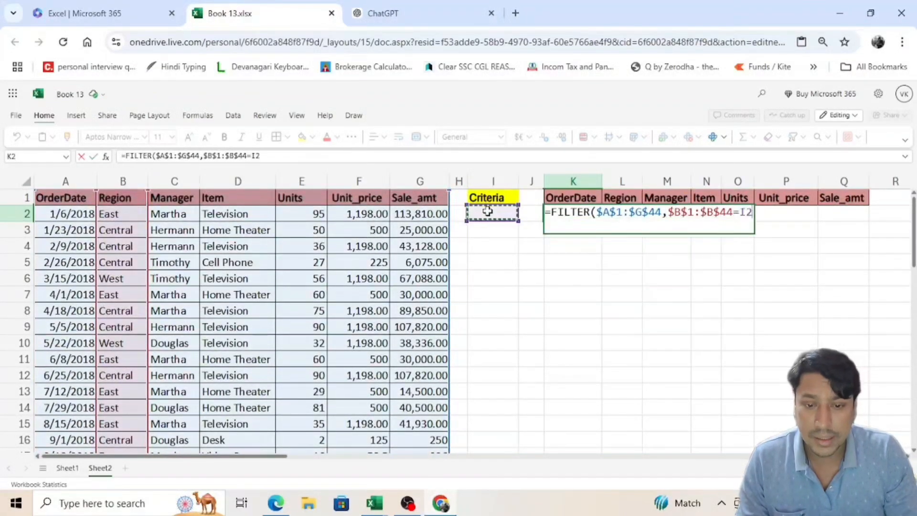
{"action": "key", "text": "Return"}
Step: Enter East as the criterion in I2 and select the filtered rows starting at K2
{"action": "left_click", "coordinate": [488, 211]}
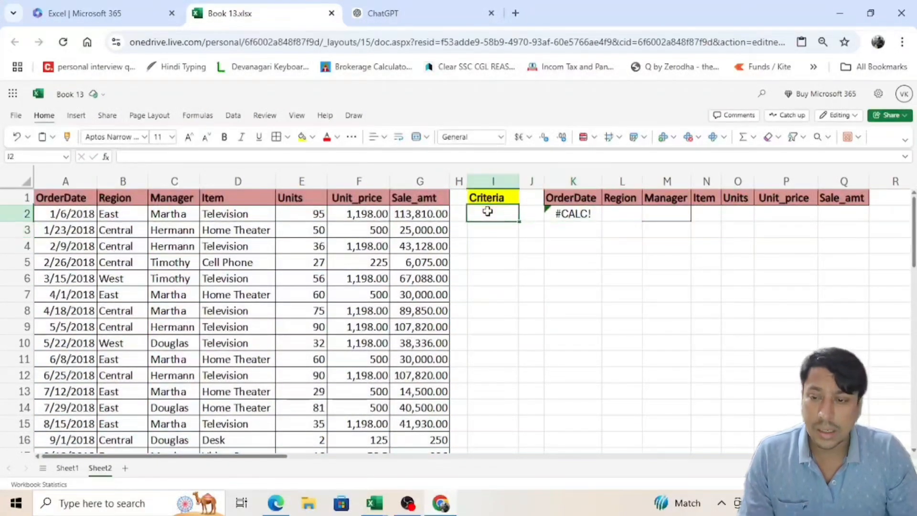
{"action": "type", "text": "East"}
{"action": "key", "text": "Return"}
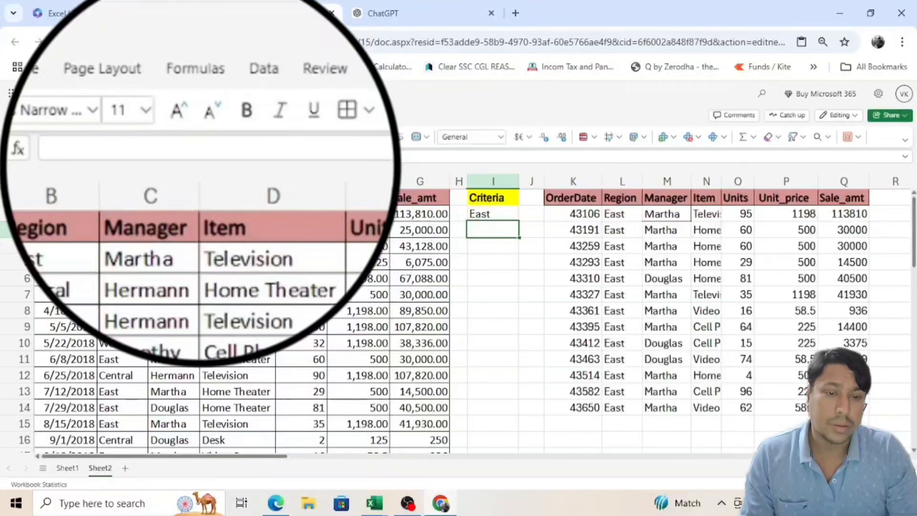
{"action": "key", "text": "Right"}
{"action": "key", "text": "Right"}
{"action": "key", "text": "Up"}
{"action": "key", "text": "ctrl+shift+Down"}
{"action": "key", "text": "ctrl+shift+Right"}
Step: Set the criterion in I2 to Central and select the filtered rows starting at K2
{"action": "key", "text": "Left"}
{"action": "key", "text": "Left"}
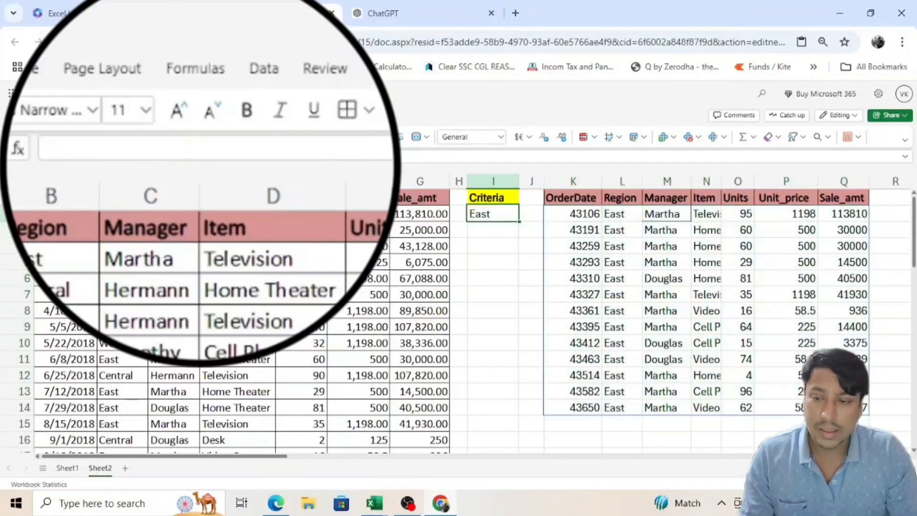
{"action": "type", "text": "Central"}
{"action": "key", "text": "Return"}
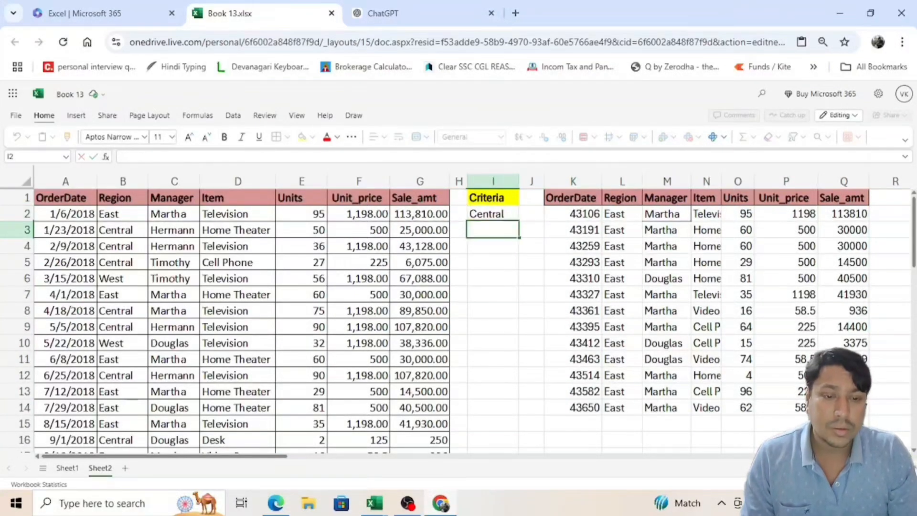
{"action": "key", "text": "Up"}
{"action": "key", "text": "Right"}
{"action": "key", "text": "Right"}
{"action": "key", "text": "ctrl+shift+Down"}
{"action": "key", "text": "ctrl+shift+Right"}
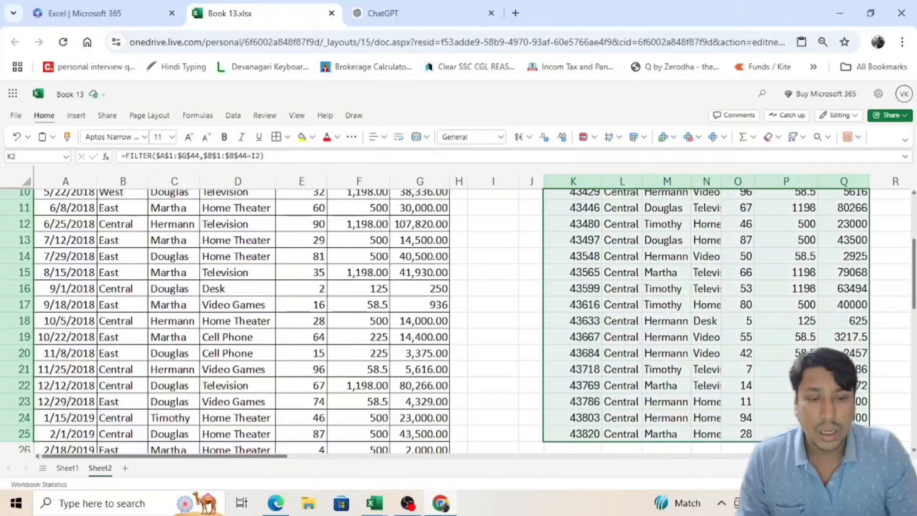
Step: Autofit the Item column N of the filtered results and narrow it slightly
{"action": "scroll", "coordinate": [634, 379], "scroll_direction": "up", "scroll_amount": 3}
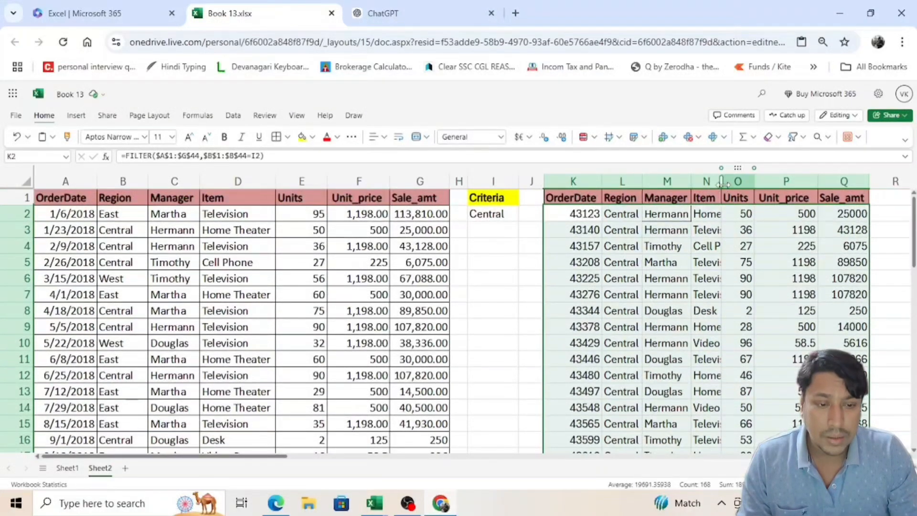
{"action": "double_click", "coordinate": [723, 185]}
{"action": "left_click", "coordinate": [721, 213]}
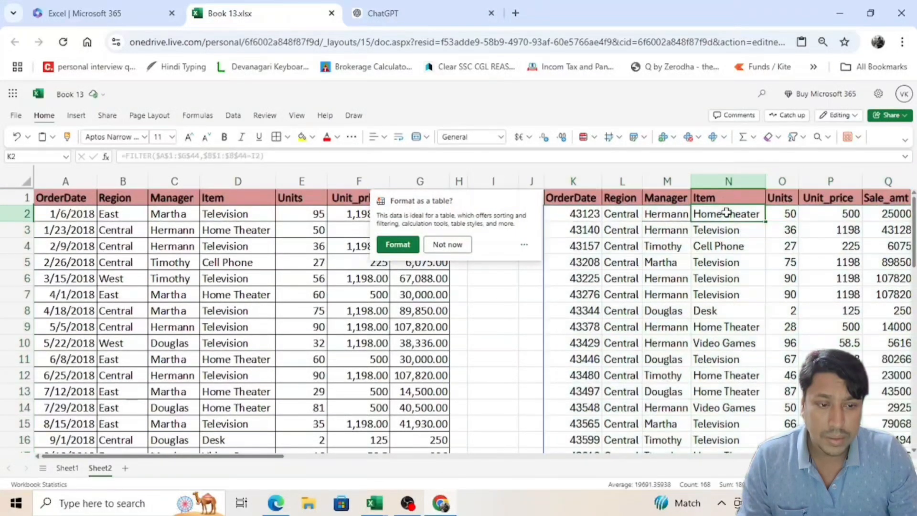
{"action": "left_click_drag", "start_coordinate": [766, 180], "coordinate": [747, 181]}
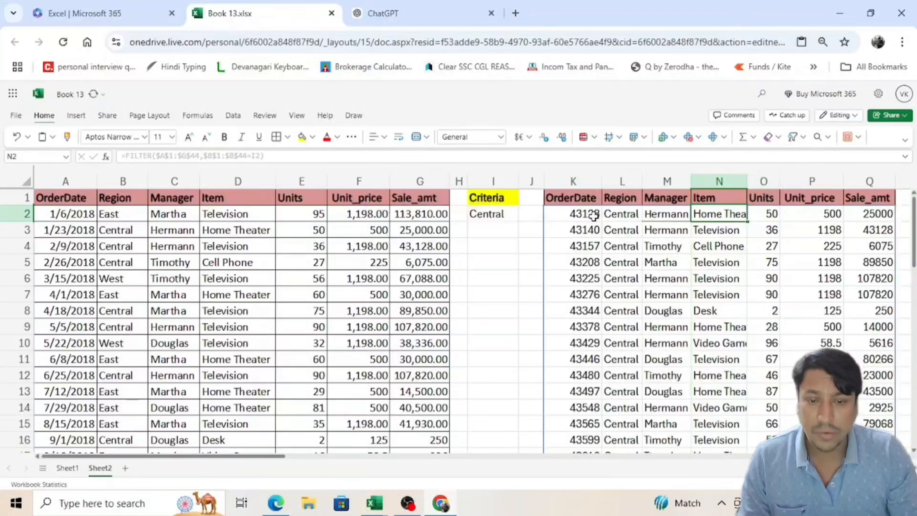
Step: Format the OrderDate column K of the filtered results as Short Date
{"action": "left_click", "coordinate": [594, 216]}
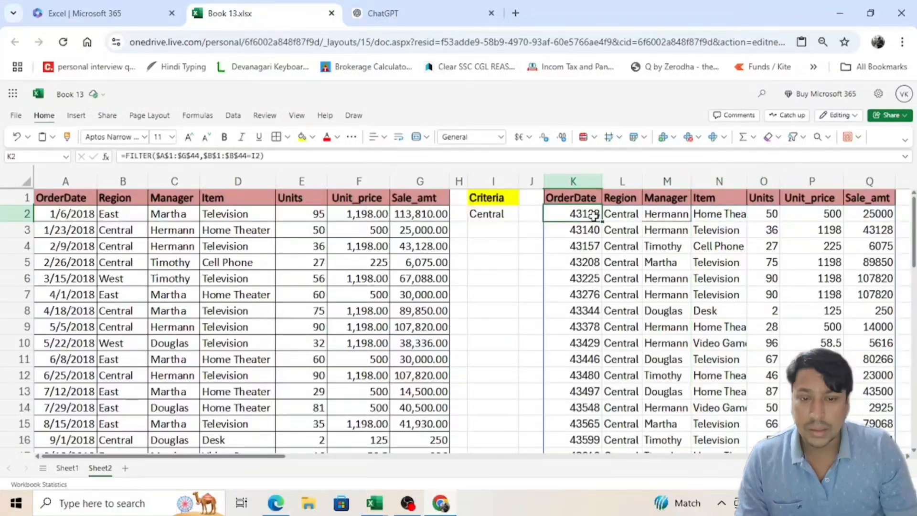
{"action": "left_click", "coordinate": [573, 182]}
{"action": "left_click", "coordinate": [473, 137]}
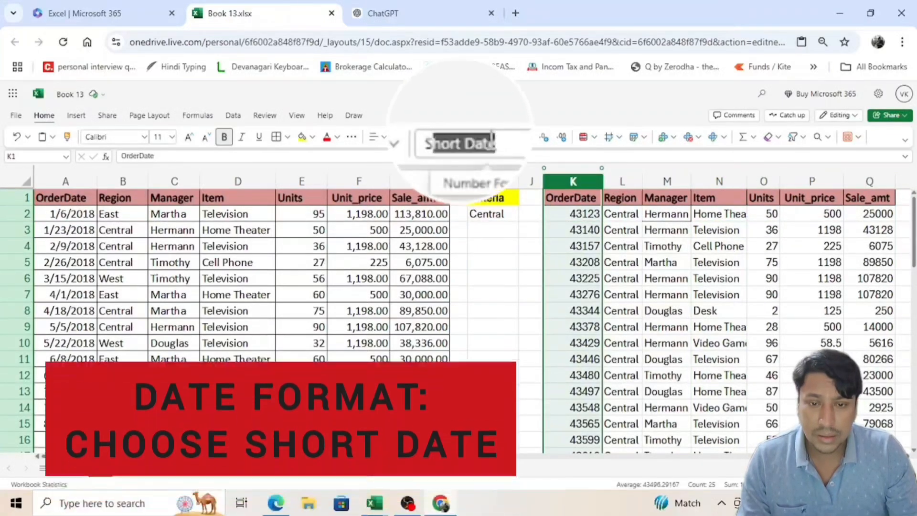
{"action": "left_click", "coordinate": [478, 142]}
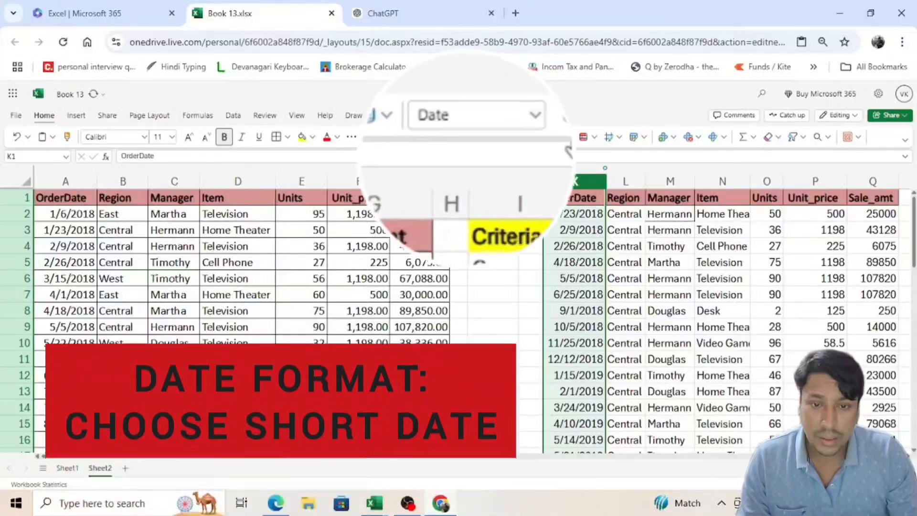
{"action": "left_click", "coordinate": [535, 114]}
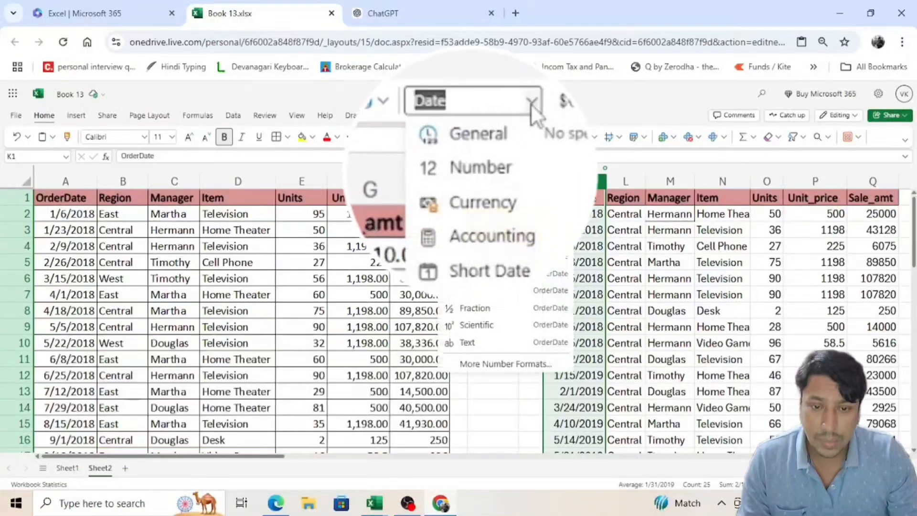
{"action": "left_click", "coordinate": [487, 258]}
{"action": "left_click", "coordinate": [583, 213]}
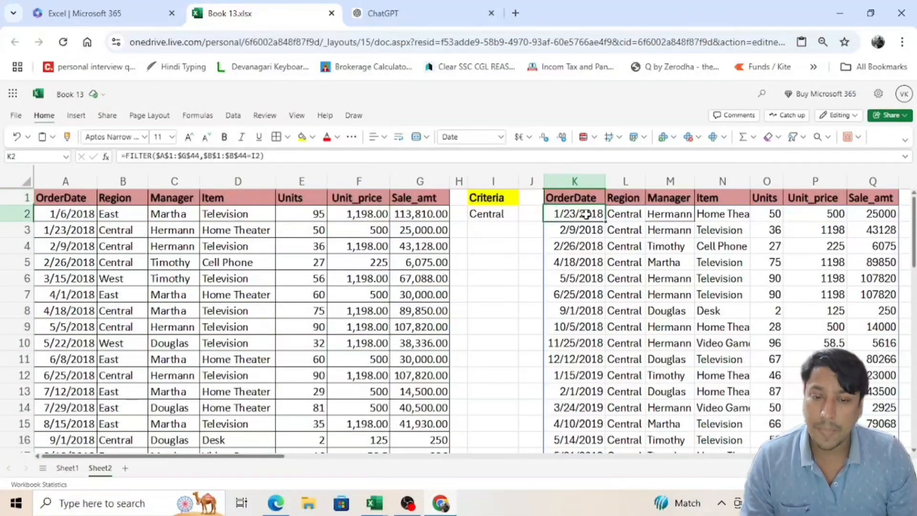
Step: Delete the region-based FILTER formula from K2 to empty the result area
{"action": "key", "text": "Left"}
{"action": "key", "text": "Left"}
{"action": "key", "text": "Right"}
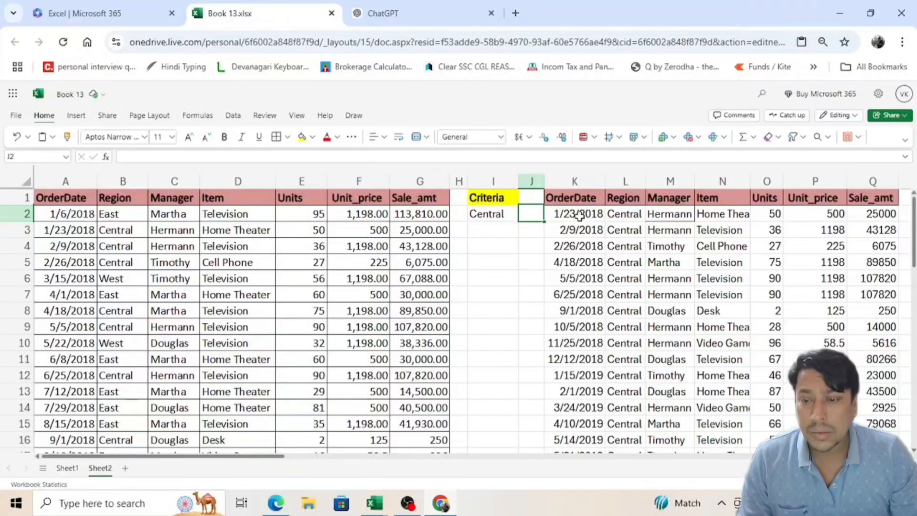
{"action": "left_click", "coordinate": [164, 217]}
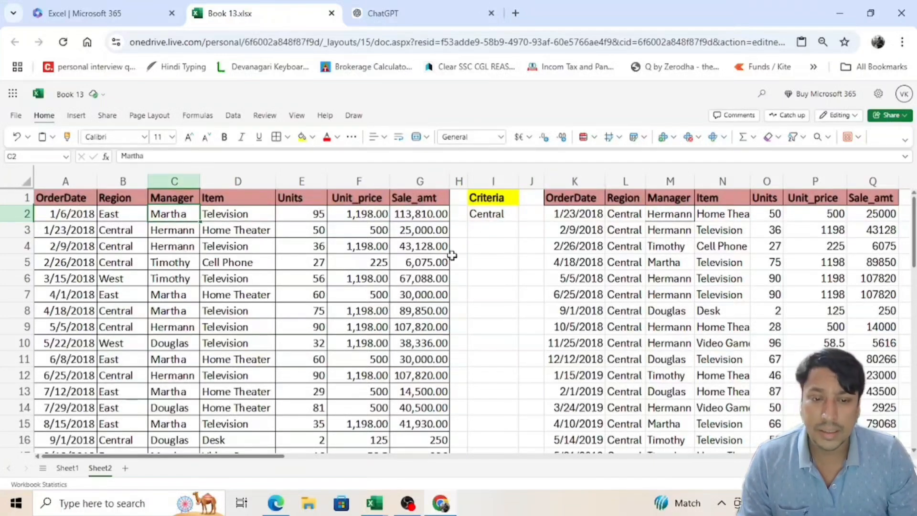
{"action": "left_click", "coordinate": [549, 213]}
{"action": "scroll", "coordinate": [553, 219], "scroll_direction": "down", "scroll_amount": 3}
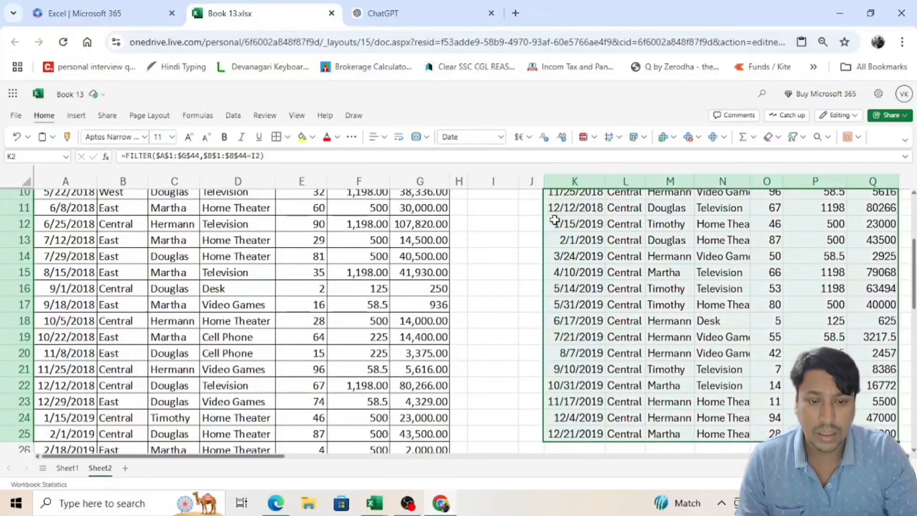
{"action": "key", "text": "Delete"}
{"action": "scroll", "coordinate": [554, 219], "scroll_direction": "up", "scroll_amount": 3}
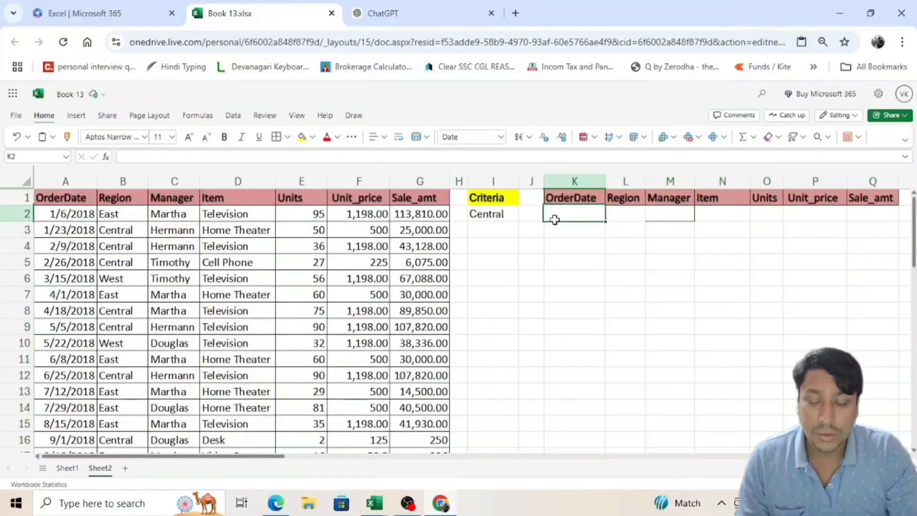
Step: Start a FILTER formula in K2 with the whole sales table, $A$1:$G$44, as the absolute array
{"action": "type", "text": "=filter"}
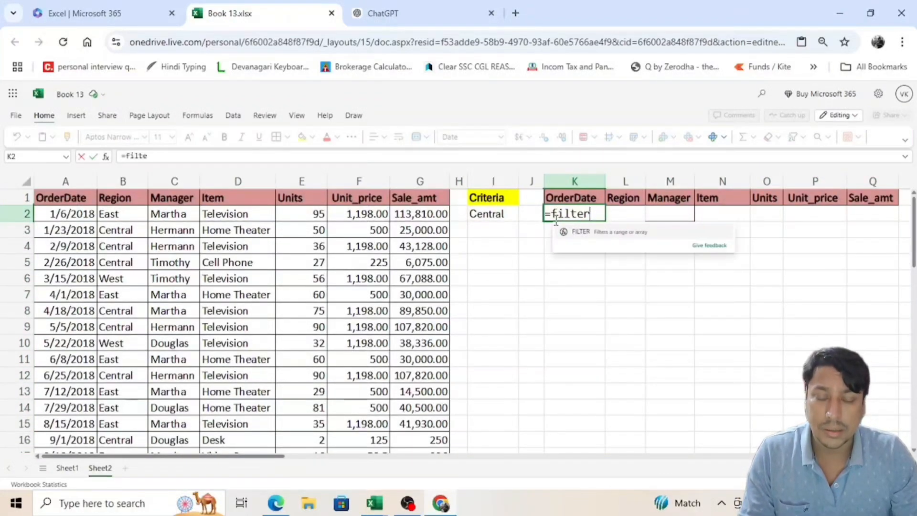
{"action": "key", "text": "Tab"}
{"action": "left_click", "coordinate": [129, 184]}
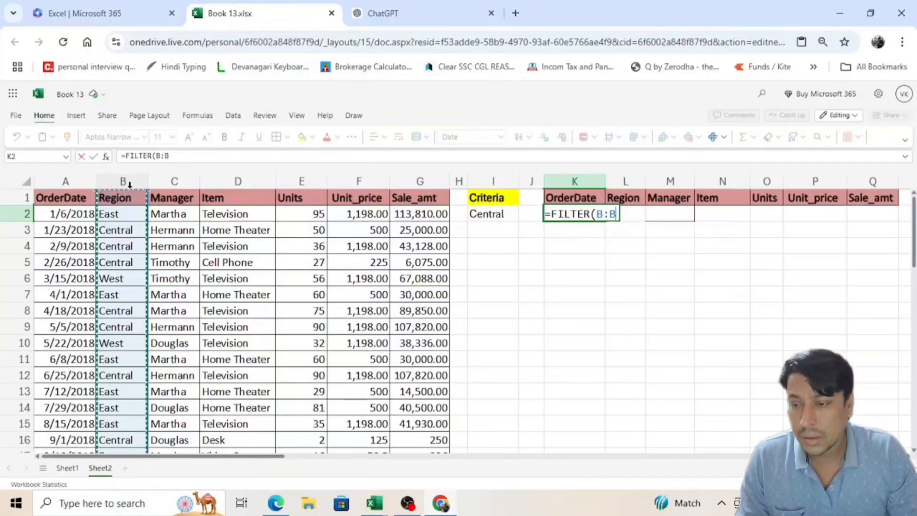
{"action": "key", "text": "Left"}
{"action": "key", "text": "ctrl+shift+Down"}
{"action": "key", "text": "ctrl+shift+Right"}
{"action": "key", "text": "F4"}
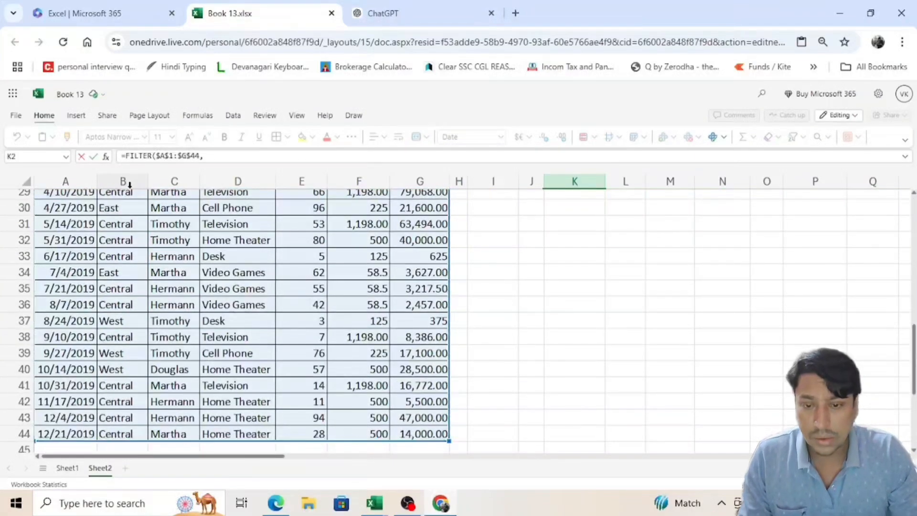
{"action": "type", "text": ","}
{"action": "scroll", "coordinate": [590, 330], "scroll_direction": "up", "scroll_amount": 10}
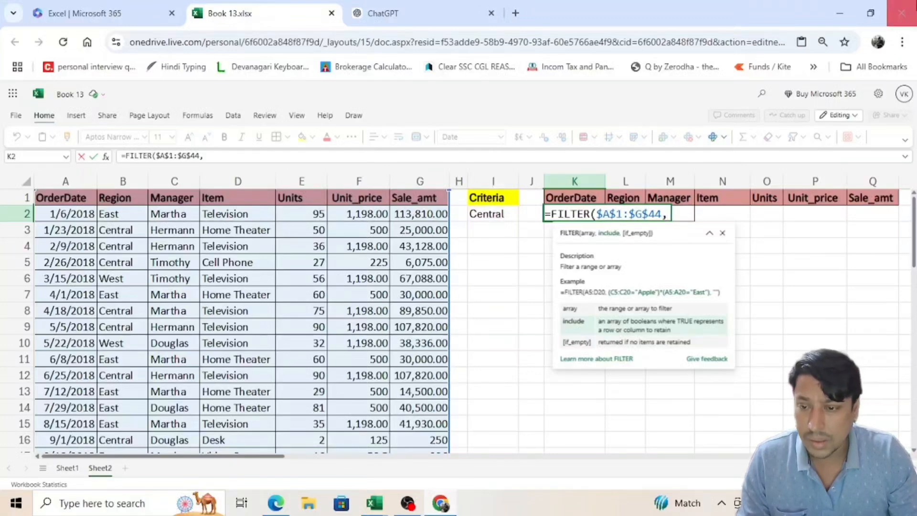
Step: Complete the formula in K2 with the Manager column condition $C$1:$C$44=I2
{"action": "left_click", "coordinate": [171, 196]}
{"action": "key", "text": "ctrl+shift+Down"}
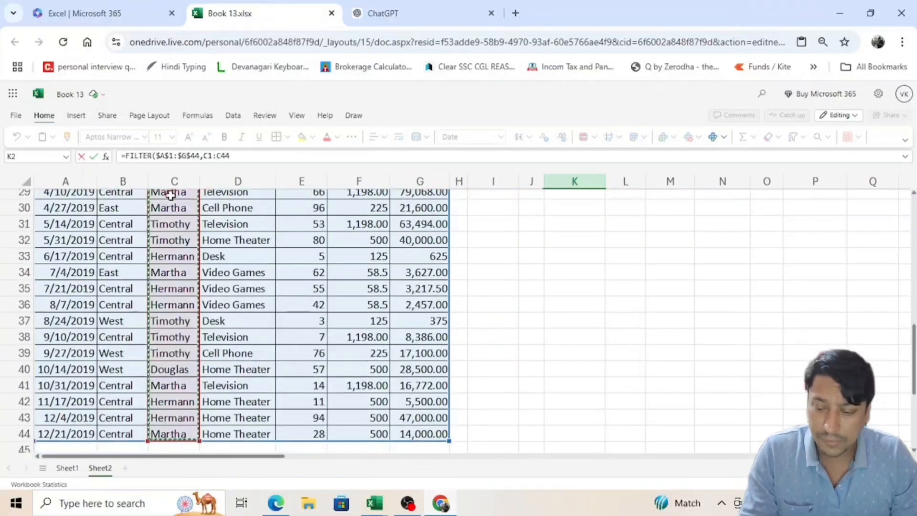
{"action": "key", "text": "F4"}
{"action": "type", "text": "="}
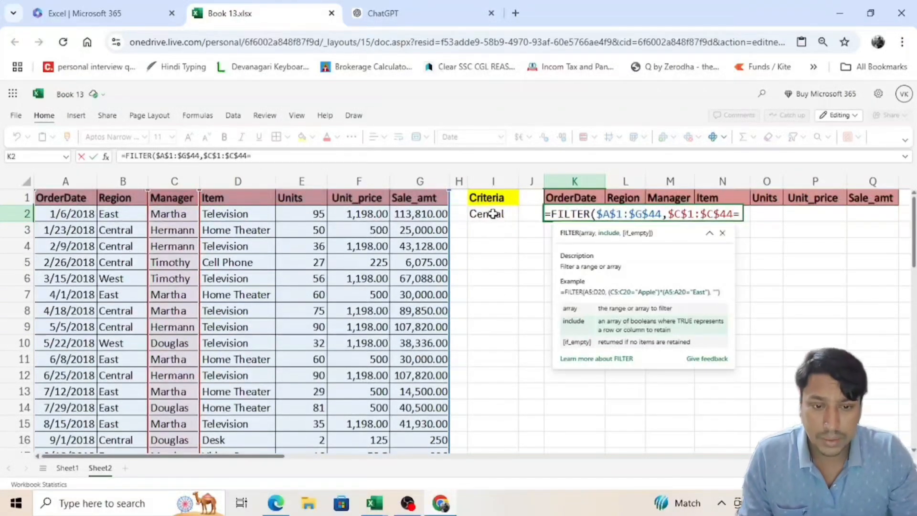
{"action": "left_click", "coordinate": [493, 214]}
{"action": "key", "text": "Return"}
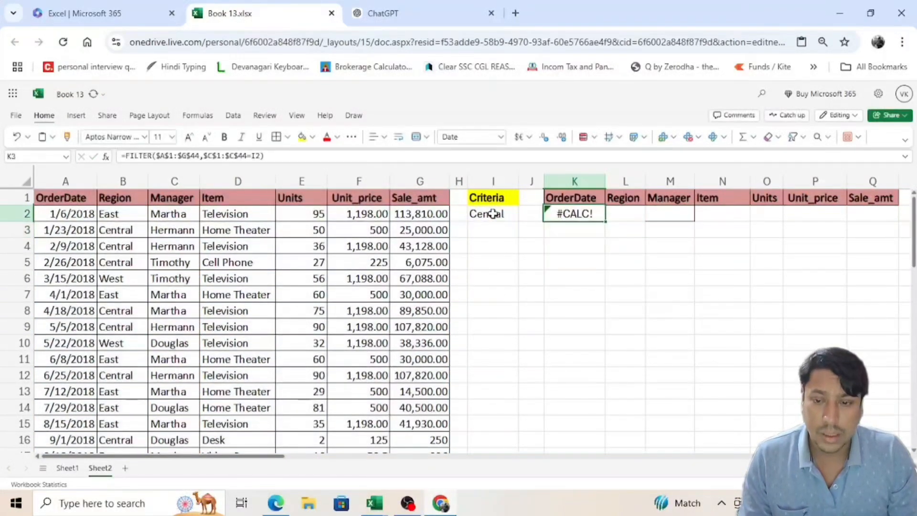
Step: Set the criterion in I2 to the manager's name listed in C2 and go to the filtered rows
{"action": "left_click", "coordinate": [493, 214]}
{"action": "key", "text": "Right"}
{"action": "key", "text": "Right"}
{"action": "key", "text": "Left"}
{"action": "key", "text": "Left"}
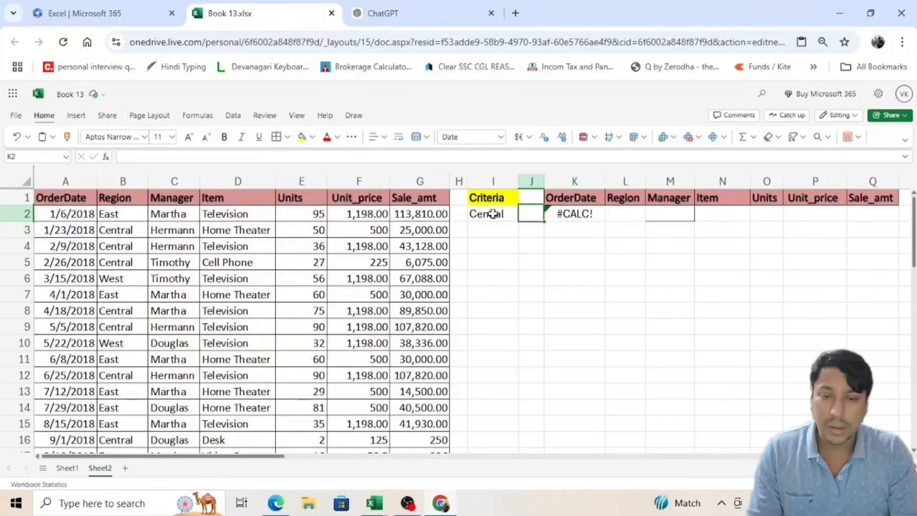
{"action": "type", "text": "Ma"}
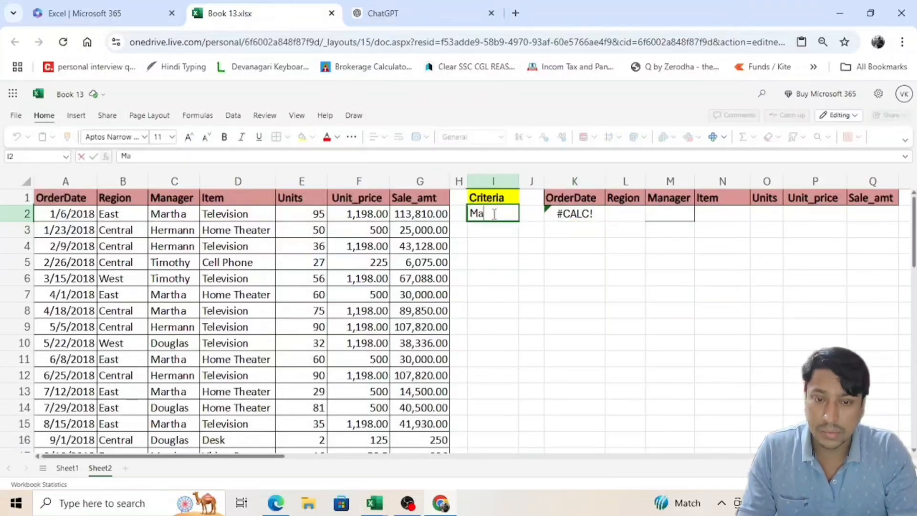
{"action": "key", "text": "Return"}
{"action": "key", "text": "Right"}
{"action": "key", "text": "Right"}
{"action": "key", "text": "Right"}
{"action": "key", "text": "Right"}
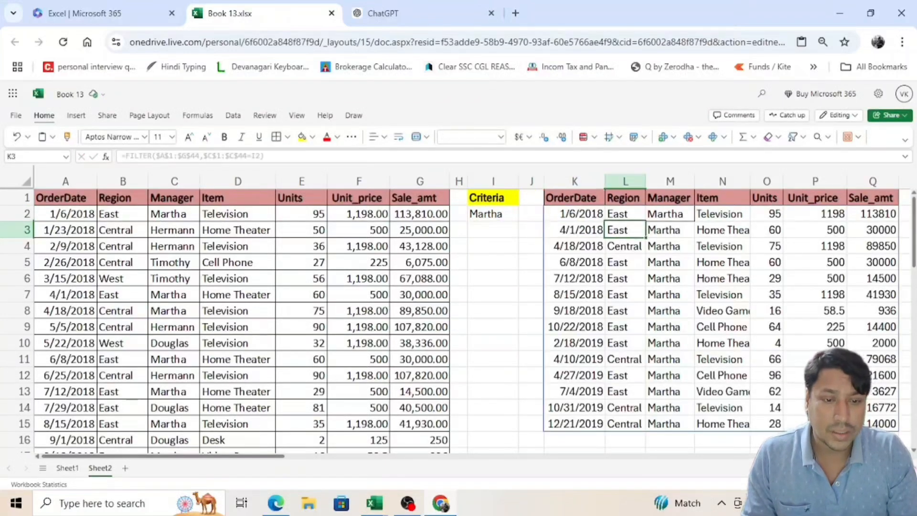
{"action": "key", "text": "Up"}
Step: Change the criterion in I2 to the manager's name listed in C3
{"action": "left_click", "coordinate": [494, 214]}
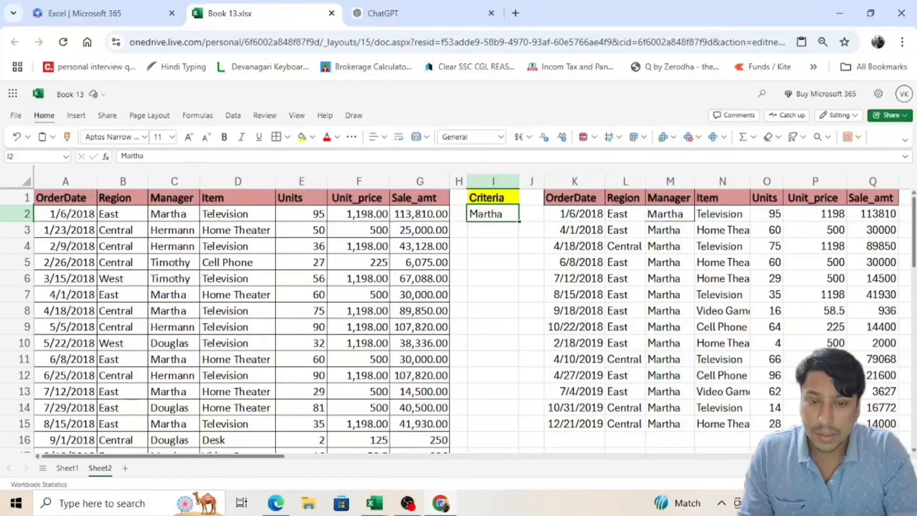
{"action": "type", "text": "Herman"}
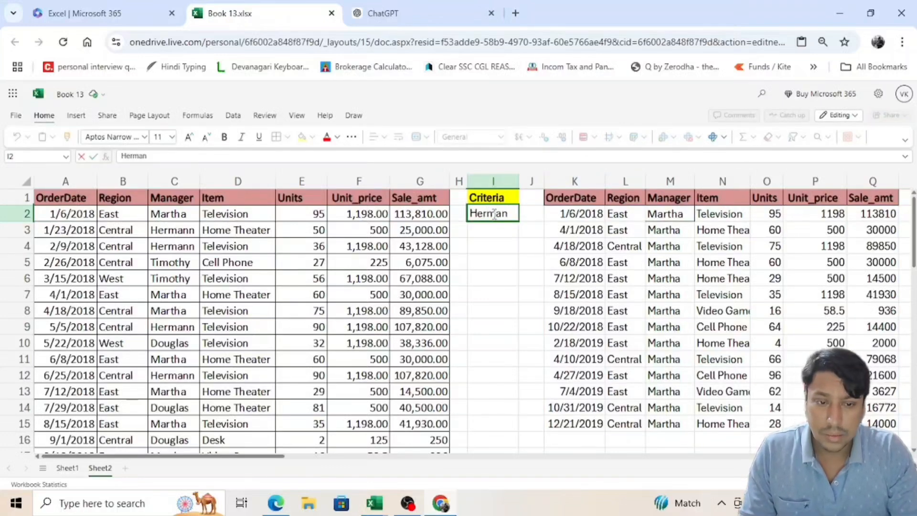
{"action": "type", "text": "n"}
{"action": "key", "text": "Return"}
{"action": "key", "text": "Right"}
{"action": "key", "text": "Right"}
{"action": "key", "text": "Up"}
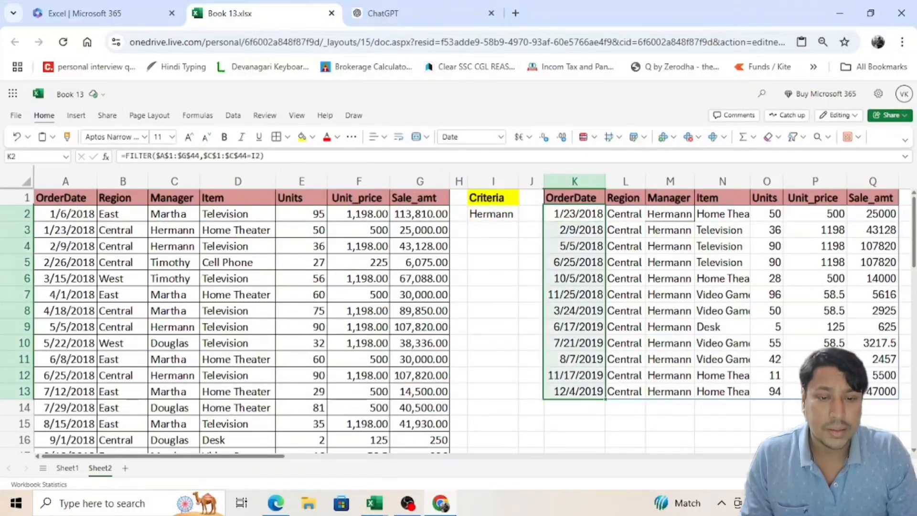
{"action": "key", "text": "Left"}
{"action": "key", "text": "Left"}
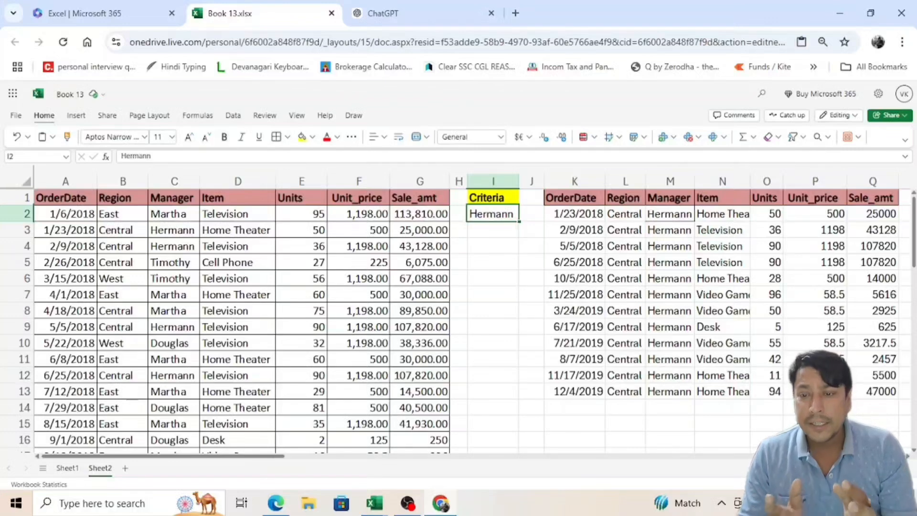
Step: Check the FILTER formula in K2 and clear the manager criterion from I2
{"action": "left_click", "coordinate": [579, 214]}
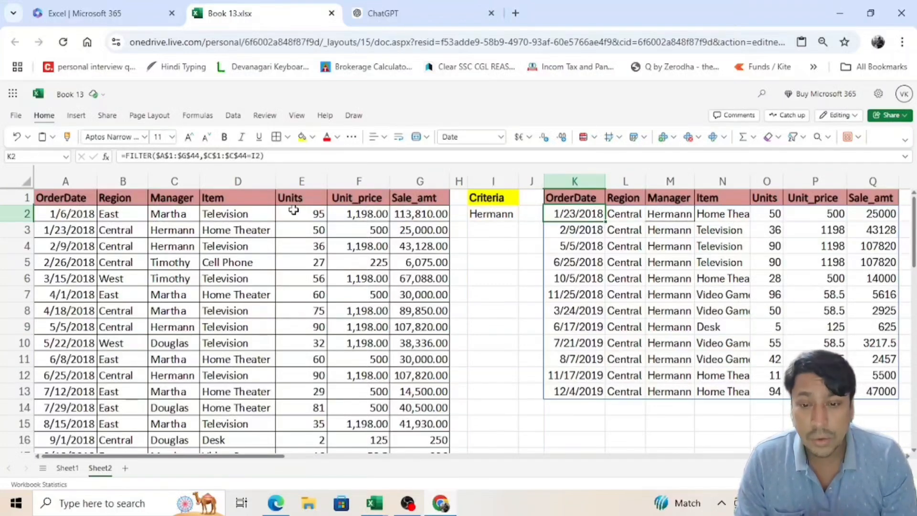
{"action": "key", "text": "Left"}
{"action": "key", "text": "Left"}
{"action": "key", "text": "Delete"}
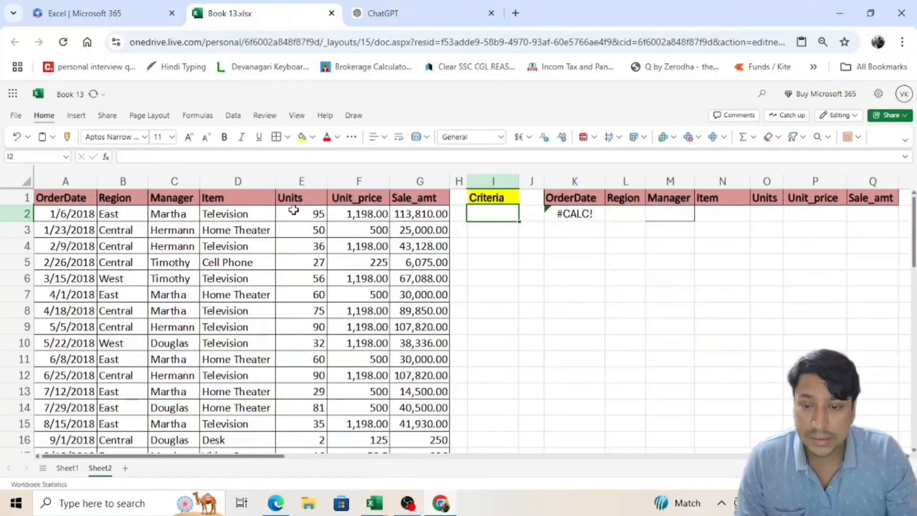
Step: Turn on header filters for the sales table and view the list of Unit_price values
{"action": "left_click", "coordinate": [338, 196]}
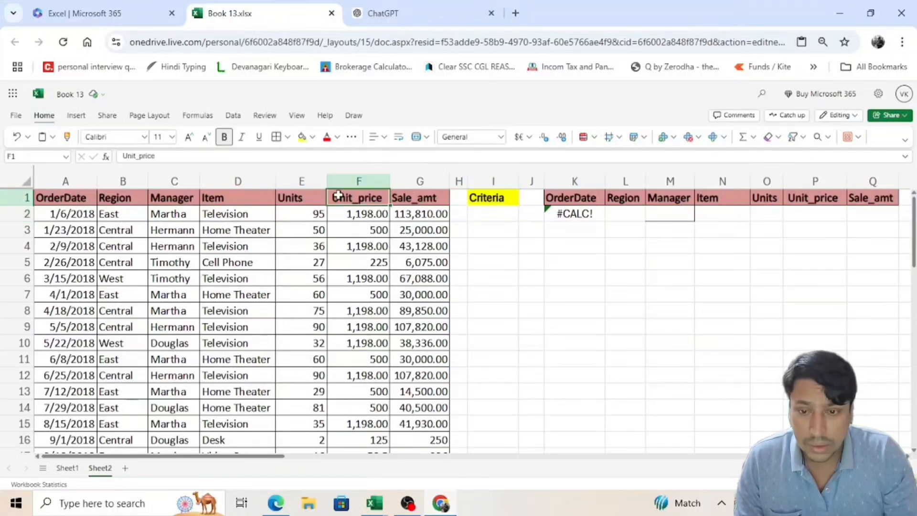
{"action": "key", "text": "ctrl+shift+l"}
{"action": "left_click", "coordinate": [384, 198]}
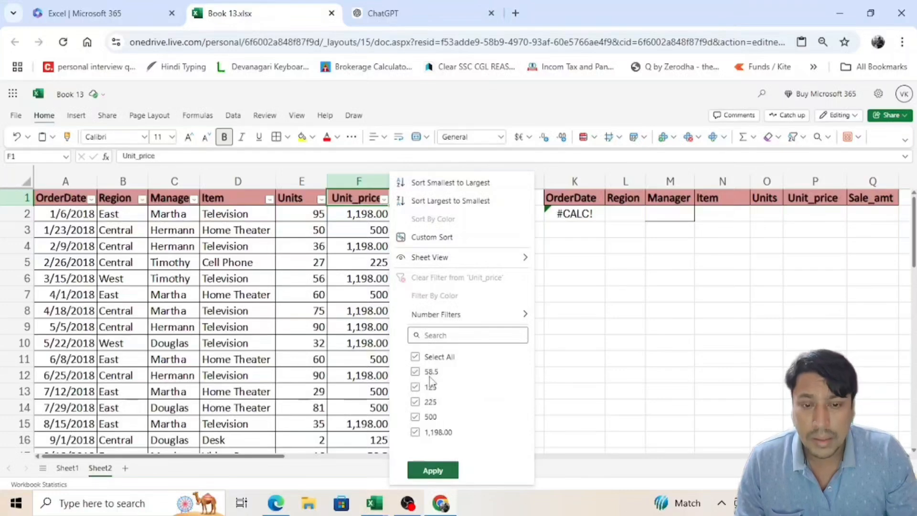
{"action": "left_click", "coordinate": [540, 210]}
Step: Delete the manager-based formula from K2 and start a new FILTER formula there with $A$1:$G$44 as the array
{"action": "left_click", "coordinate": [560, 213]}
{"action": "key", "text": "Delete"}
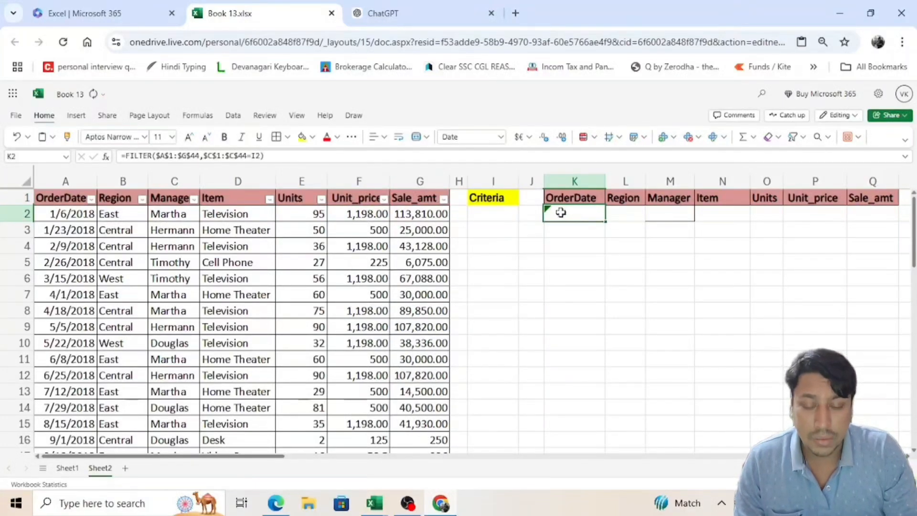
{"action": "type", "text": "=FILTER("}
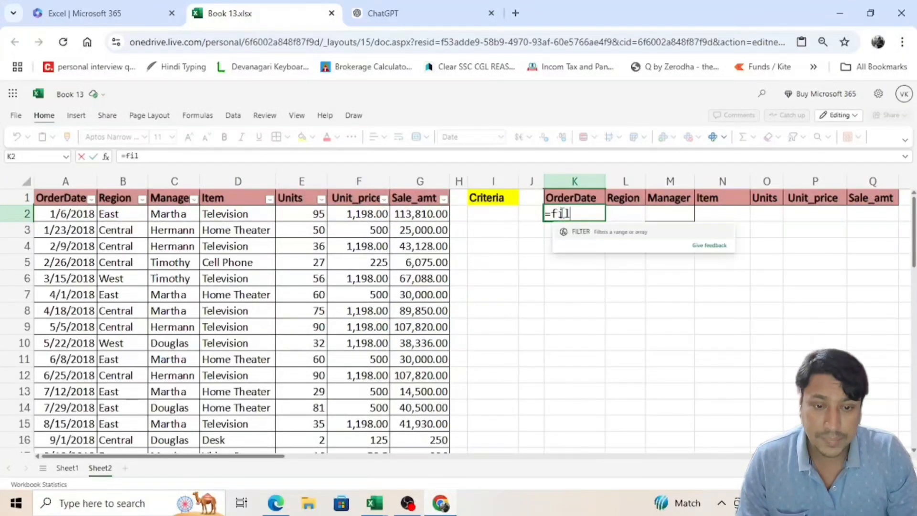
{"action": "key", "text": "Left"}
{"action": "key", "text": "Home"}
{"action": "key", "text": "Up"}
{"action": "key", "text": "ctrl+shift+Down"}
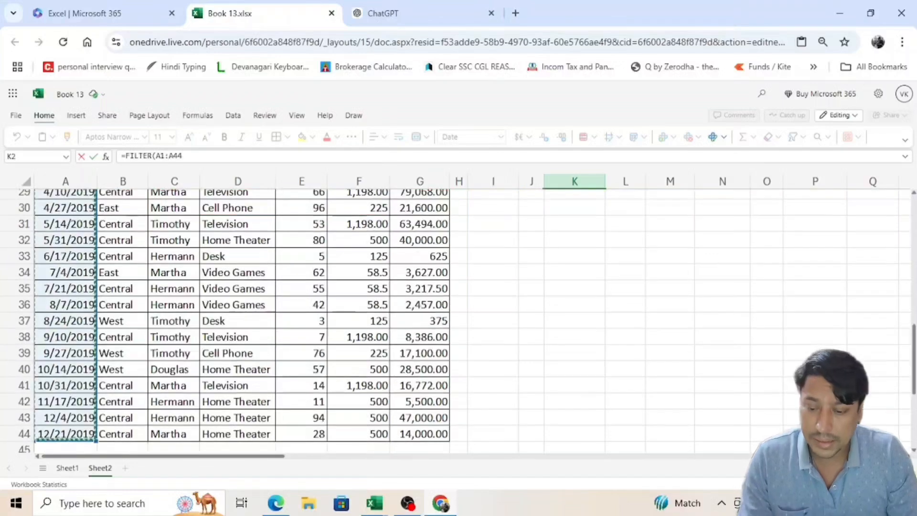
{"action": "key", "text": "ctrl+shift+Right"}
{"action": "key", "text": "F4"}
{"action": "type", "text": ","}
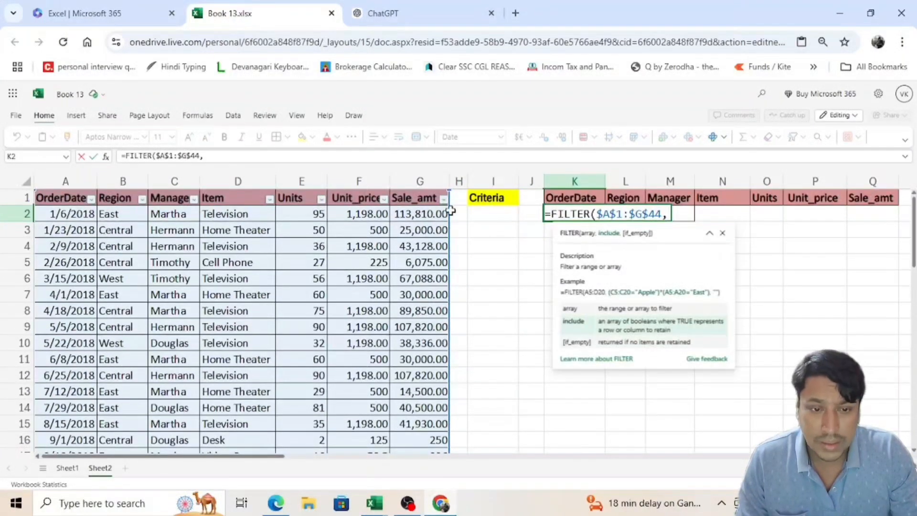
Step: Complete the formula in K2 with the Unit_price column condition $F$1:$F$44=I2
{"action": "left_click", "coordinate": [370, 200]}
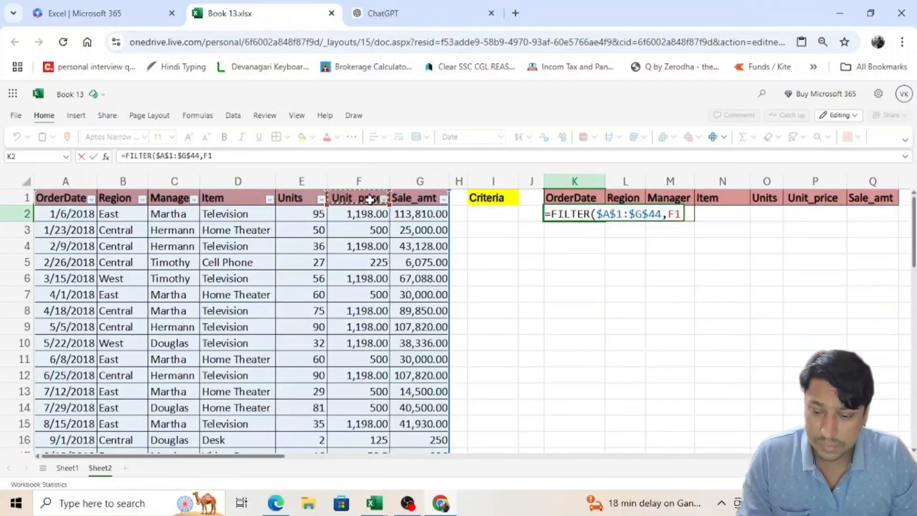
{"action": "key", "text": "ctrl+shift+Down"}
{"action": "key", "text": "F4"}
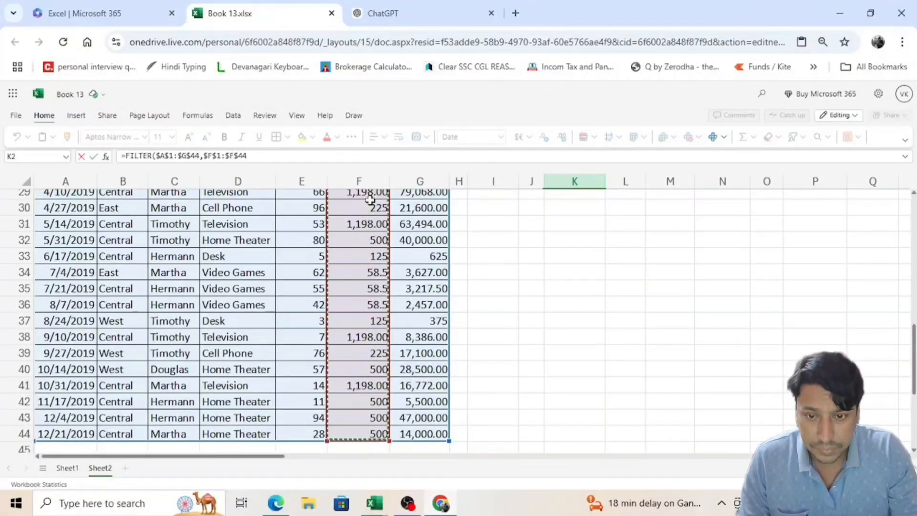
{"action": "scroll", "coordinate": [492, 317], "scroll_direction": "up", "scroll_amount": 5}
{"action": "type", "text": "="}
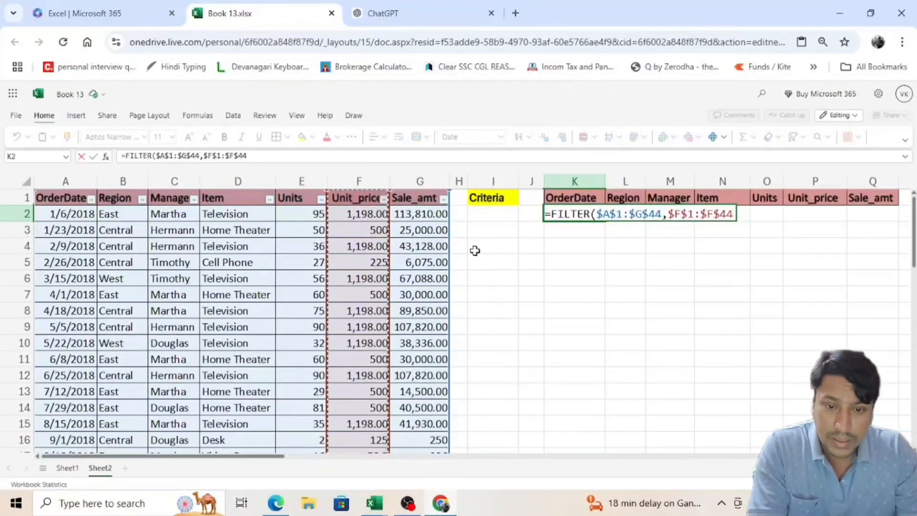
{"action": "left_click", "coordinate": [487, 219]}
{"action": "key", "text": "Return"}
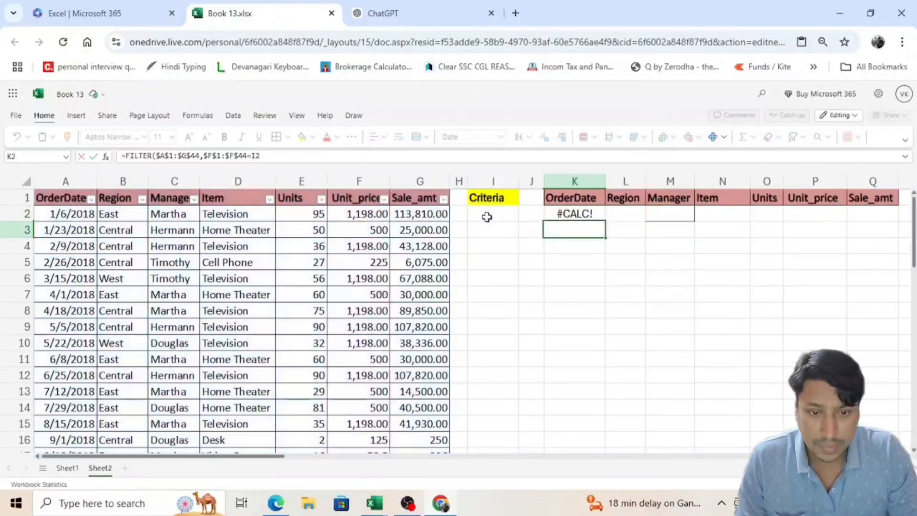
Step: Set the unit price criterion in I2 to 500
{"action": "left_click", "coordinate": [487, 217]}
{"action": "type", "text": "500"}
{"action": "key", "text": "Return"}
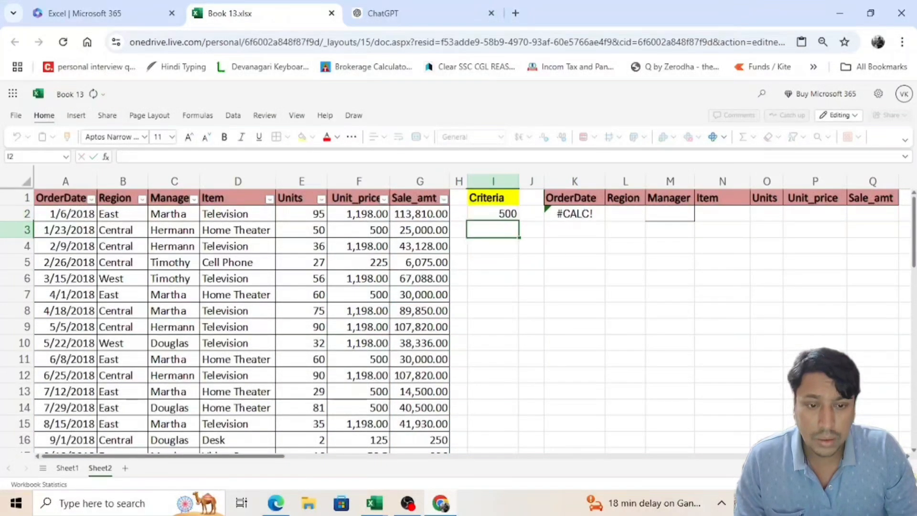
{"action": "left_click", "coordinate": [574, 214]}
{"action": "key", "text": "Right"}
{"action": "key", "text": "Left"}
{"action": "key", "text": "Left"}
{"action": "key", "text": "Left"}
{"action": "key", "text": "Left"}
{"action": "key", "text": "Left"}
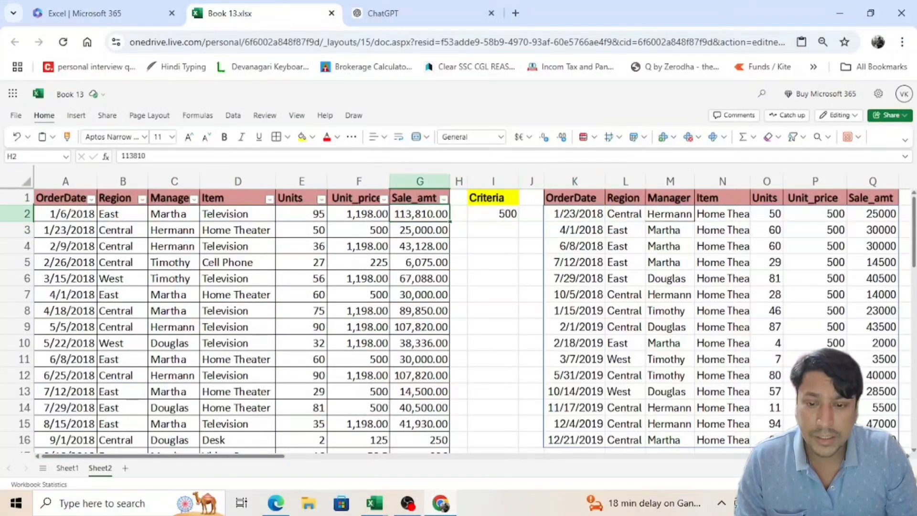
Step: Review the Unit_price filter values of the sales table and check the Unit_price column P of the filtered results
{"action": "key", "text": "Up"}
{"action": "key", "text": "Left"}
{"action": "key", "text": "alt+Down"}
{"action": "key", "text": "Down"}
{"action": "key", "text": "Down"}
{"action": "key", "text": "Down"}
{"action": "key", "text": "Down"}
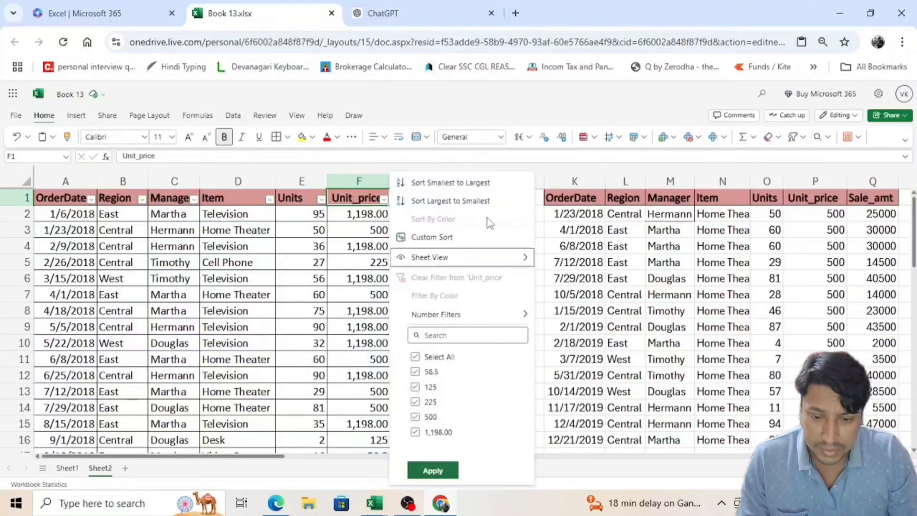
{"action": "left_click", "coordinate": [776, 226]}
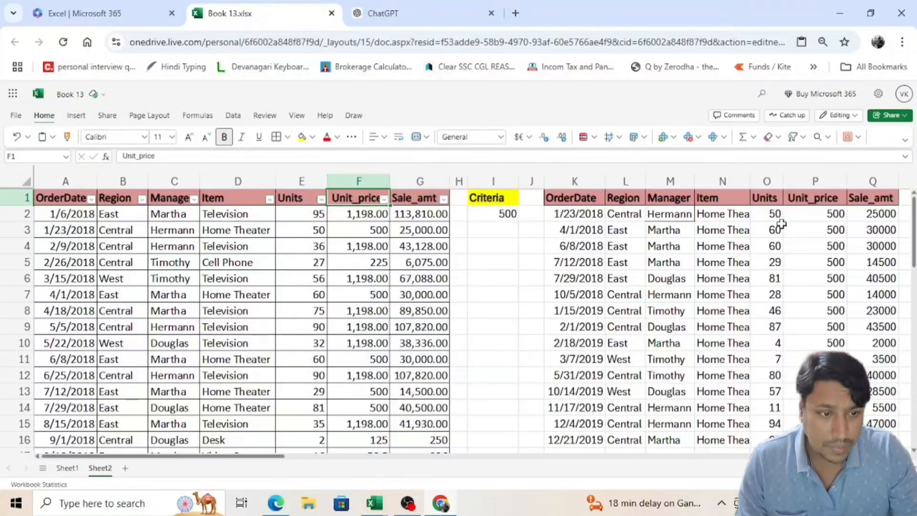
{"action": "left_click", "coordinate": [834, 210]}
{"action": "scroll", "coordinate": [834, 271], "scroll_direction": "down", "scroll_amount": 5}
{"action": "scroll", "coordinate": [812, 286], "scroll_direction": "up", "scroll_amount": 5}
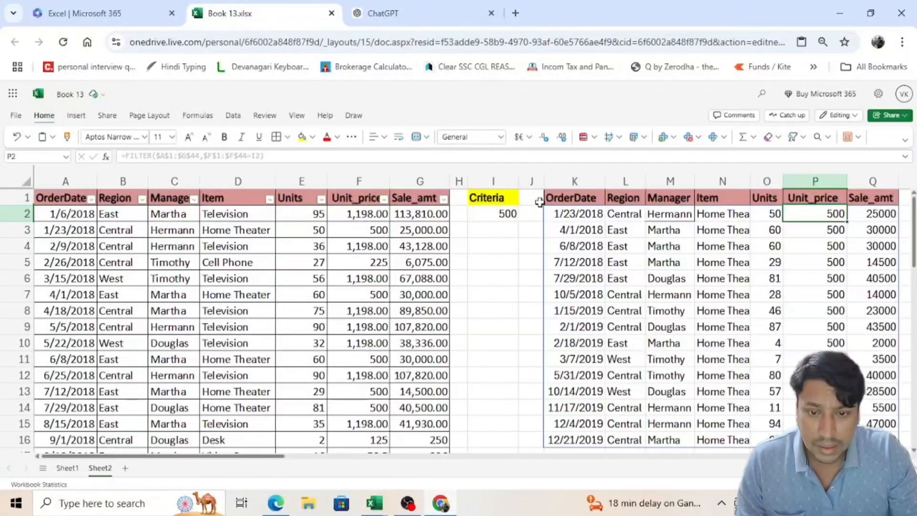
Step: Copy the unit price 1,198.00 from F2 into the criterion cell I2
{"action": "left_click", "coordinate": [503, 216]}
{"action": "left_click", "coordinate": [369, 215]}
{"action": "key", "text": "ctrl+c"}
{"action": "left_click", "coordinate": [482, 212]}
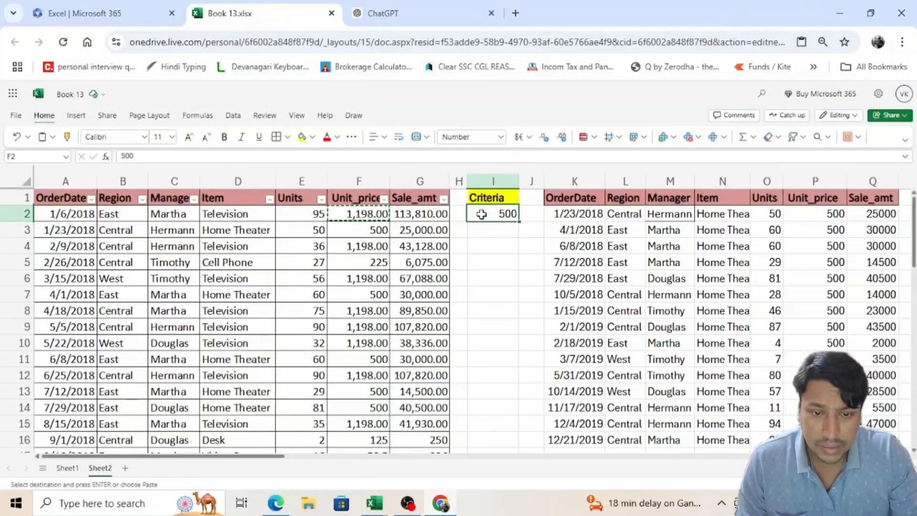
{"action": "key", "text": "ctrl+v"}
{"action": "key", "text": "Escape"}
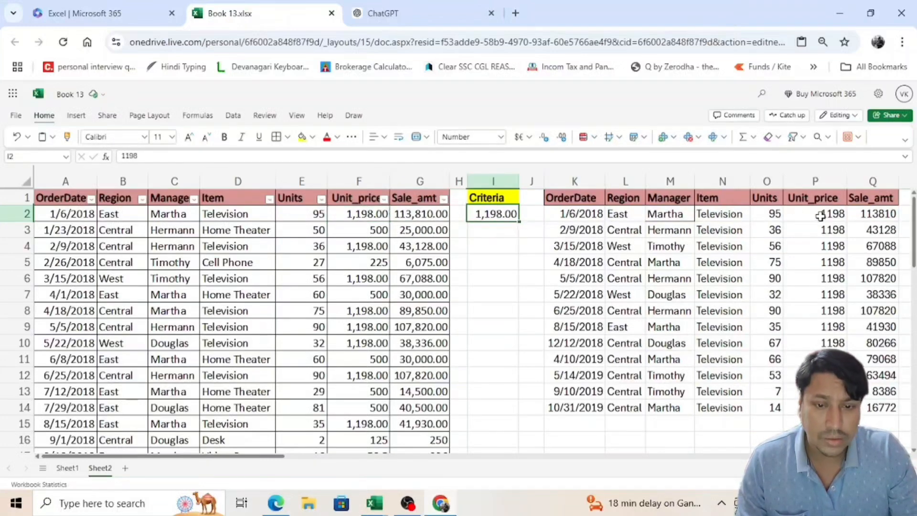
Step: Inspect the FILTER formula in K2 at its I2 reference and leave it without editing
{"action": "left_click", "coordinate": [584, 210]}
{"action": "left_click", "coordinate": [250, 156]}
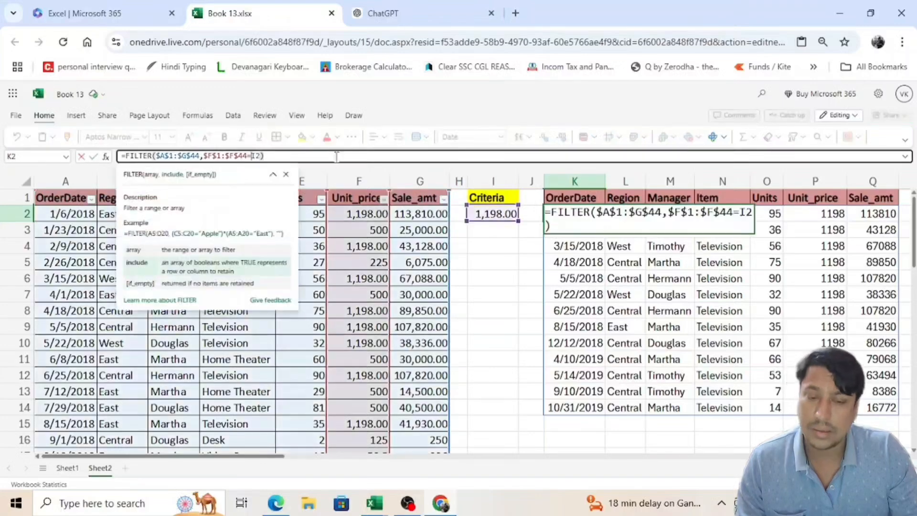
{"action": "key", "text": "Escape"}
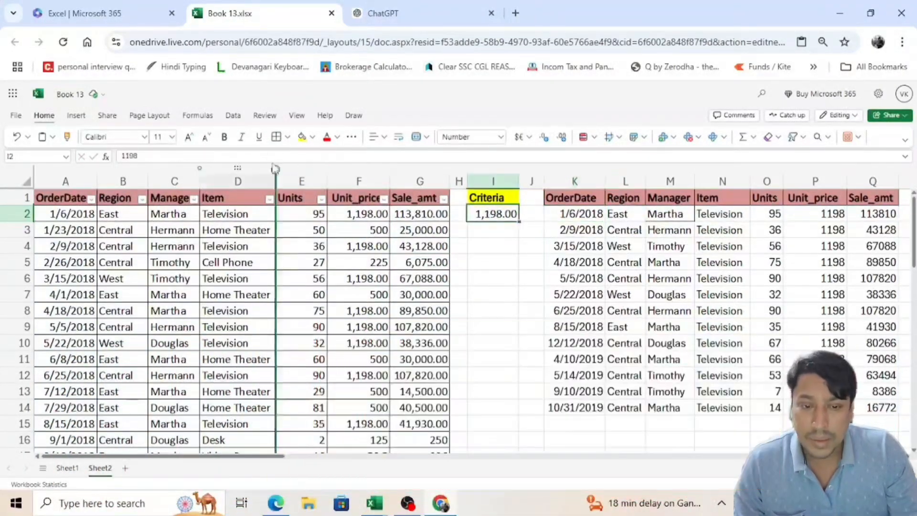
Step: Change the comparison in the K2 FILTER formula from = to > so it tests for unit prices above I2
{"action": "left_click", "coordinate": [253, 155]}
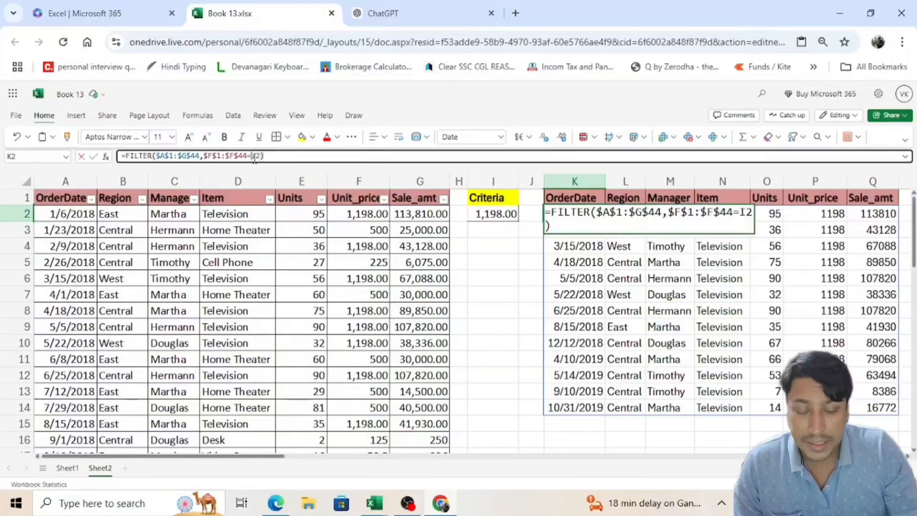
{"action": "key", "text": "BackSpace"}
{"action": "type", "text": ">"}
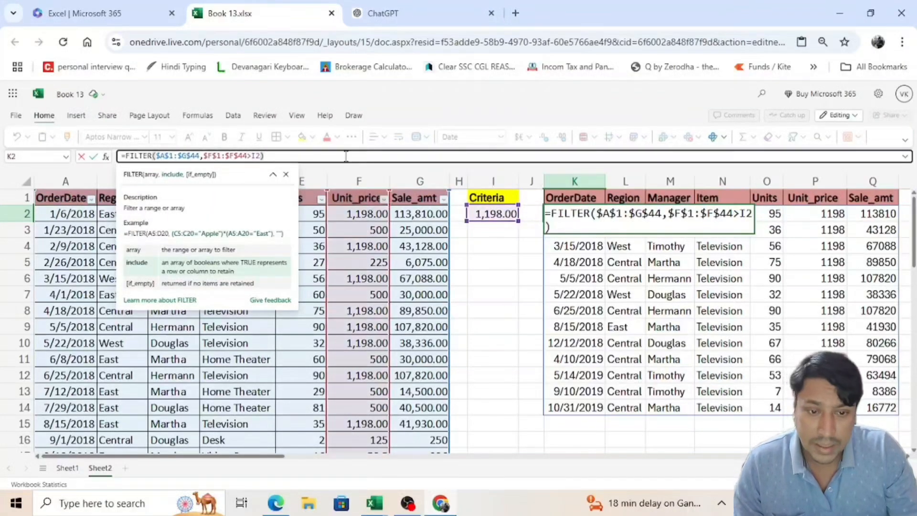
{"action": "key", "text": "Return"}
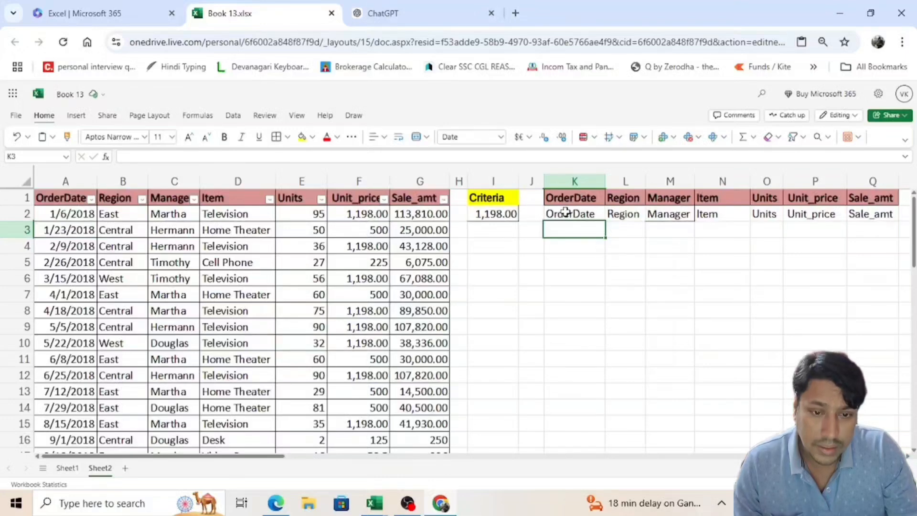
{"action": "left_click", "coordinate": [567, 214]}
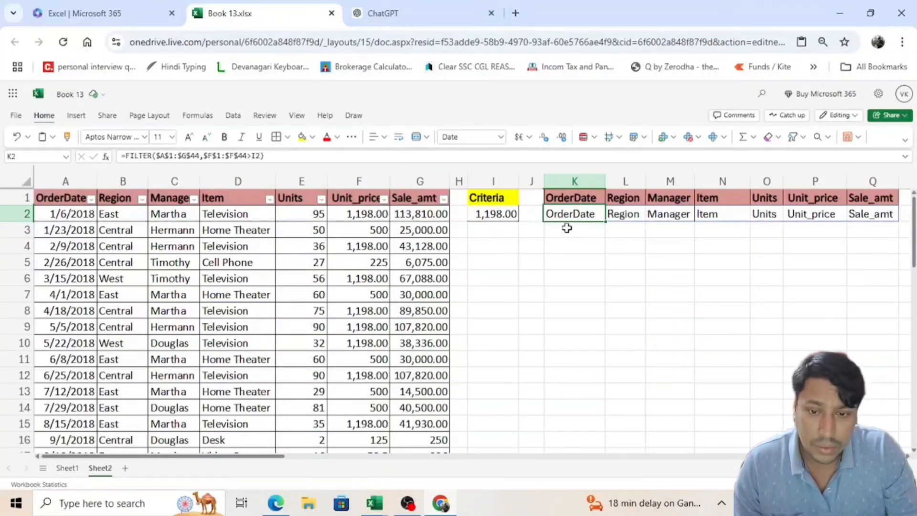
Step: Check the available Unit_price filter values of the sales table and set the criterion in I2 to 500
{"action": "left_click", "coordinate": [512, 216]}
{"action": "left_click", "coordinate": [384, 198]}
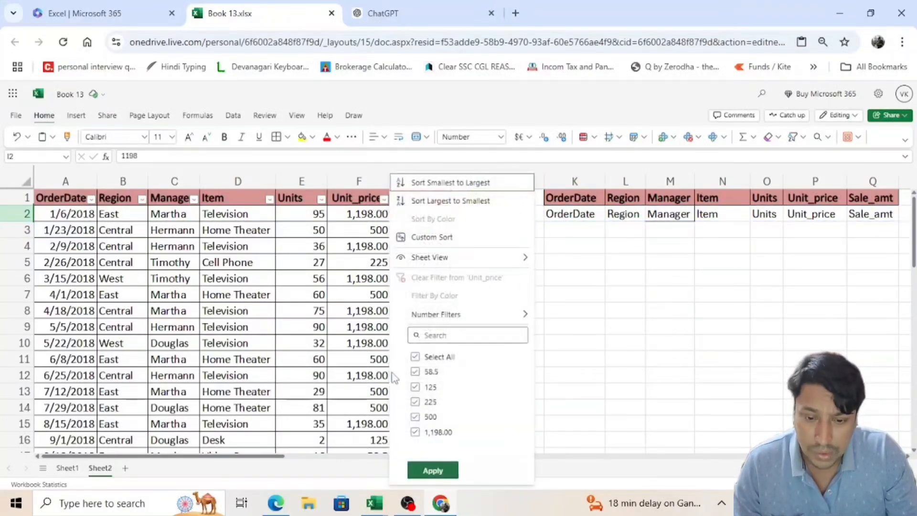
{"action": "key", "text": "Escape"}
{"action": "type", "text": "500"}
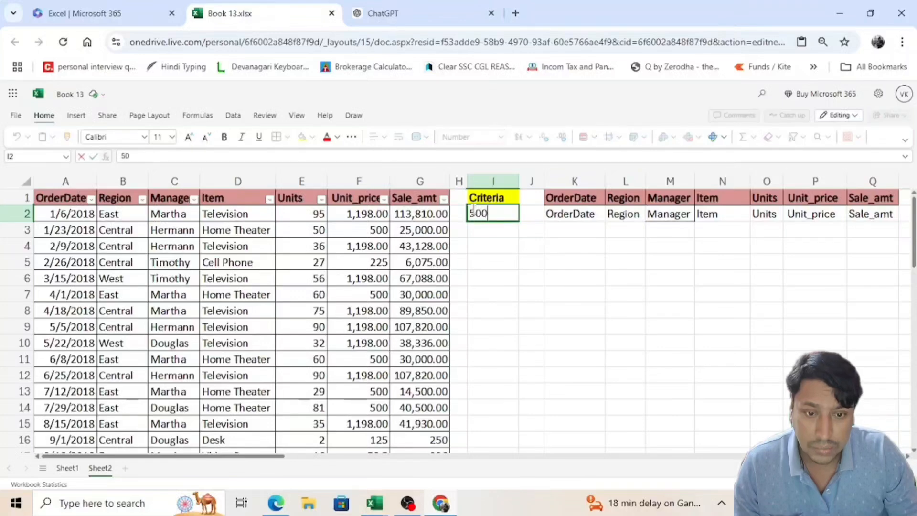
{"action": "key", "text": "Return"}
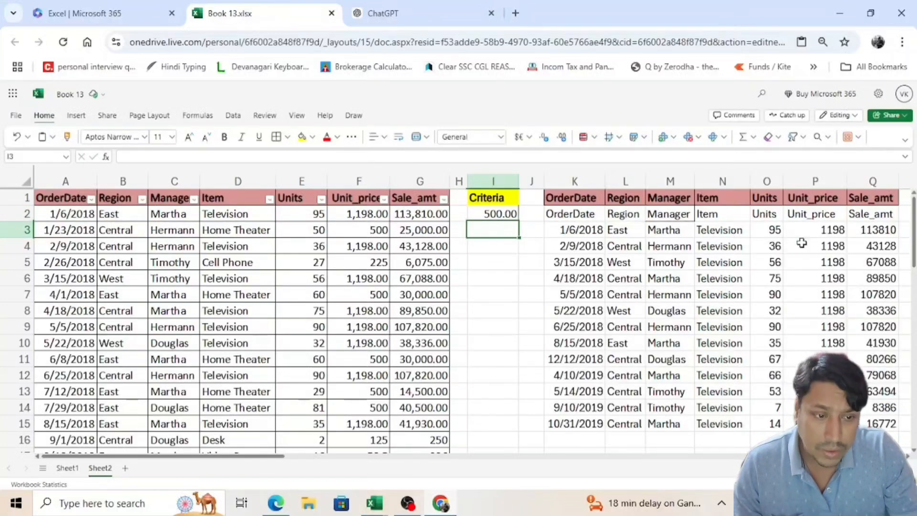
Step: Examine the Unit_price column of the filtered results and their first row, K2:Q2
{"action": "left_click", "coordinate": [837, 231]}
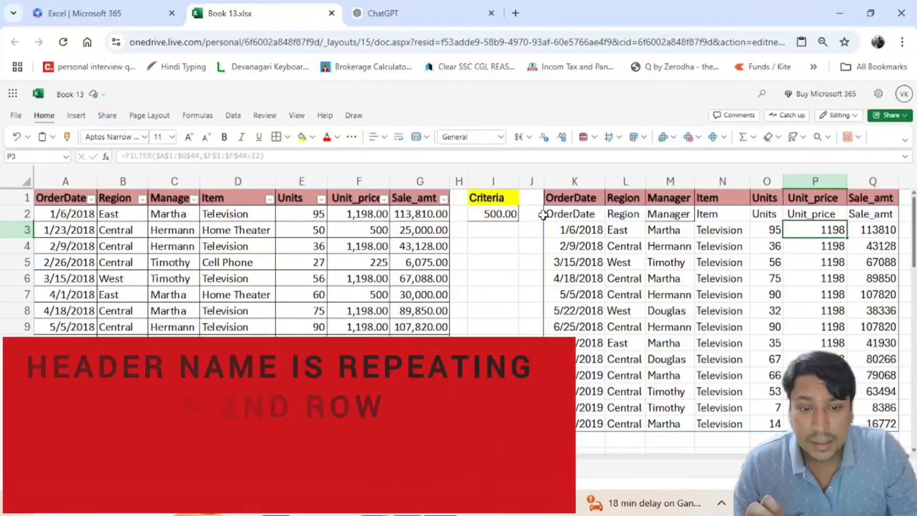
{"action": "left_click_drag", "start_coordinate": [565, 213], "coordinate": [859, 213]}
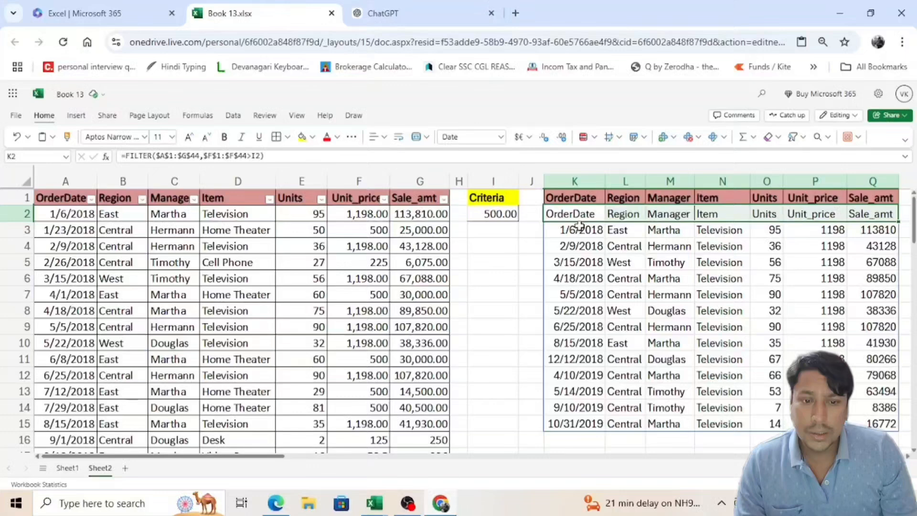
{"action": "left_click", "coordinate": [579, 226]}
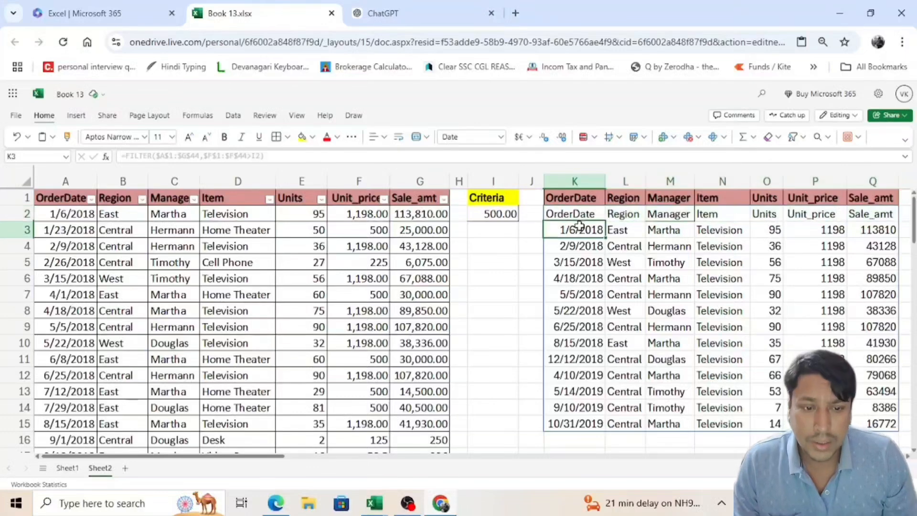
Step: Clear the FILTER formula and its results from the output area starting at K2
{"action": "key", "text": "Up"}
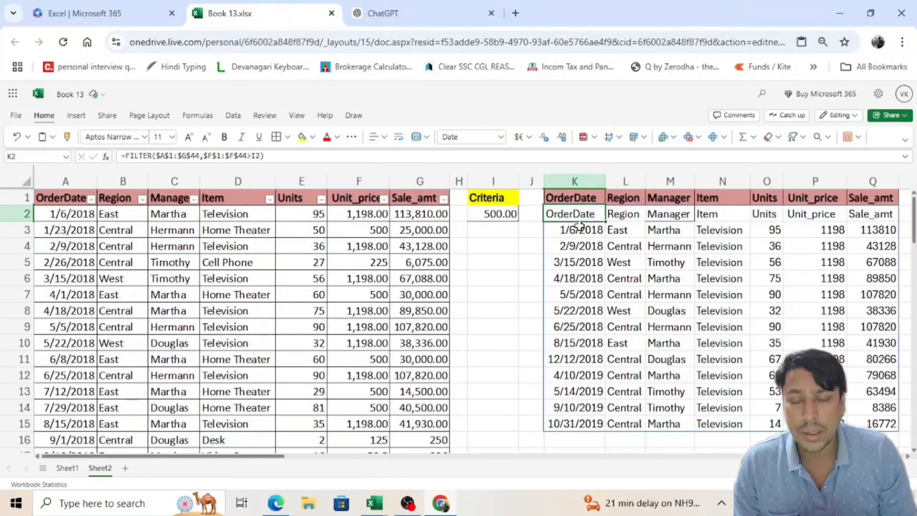
{"action": "key", "text": "ctrl+shift+Right"}
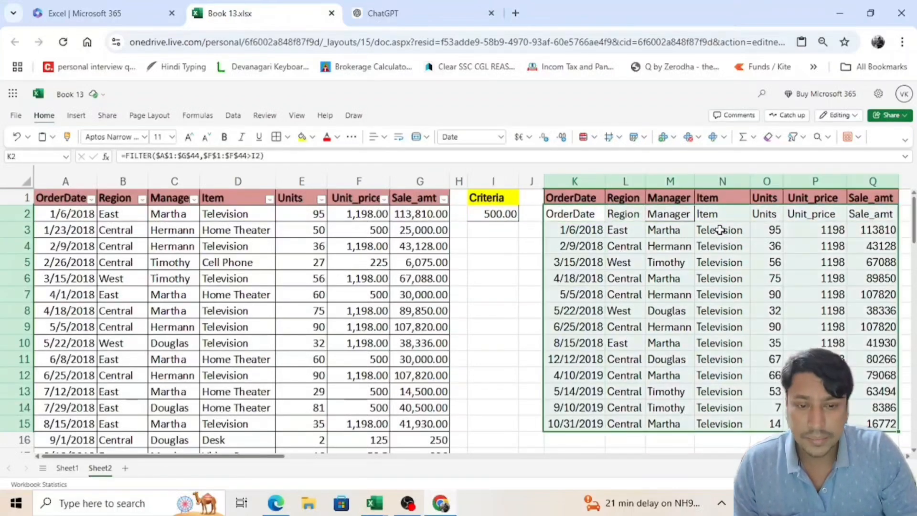
{"action": "key", "text": "Delete"}
{"action": "key", "text": "Up"}
{"action": "key", "text": "Down"}
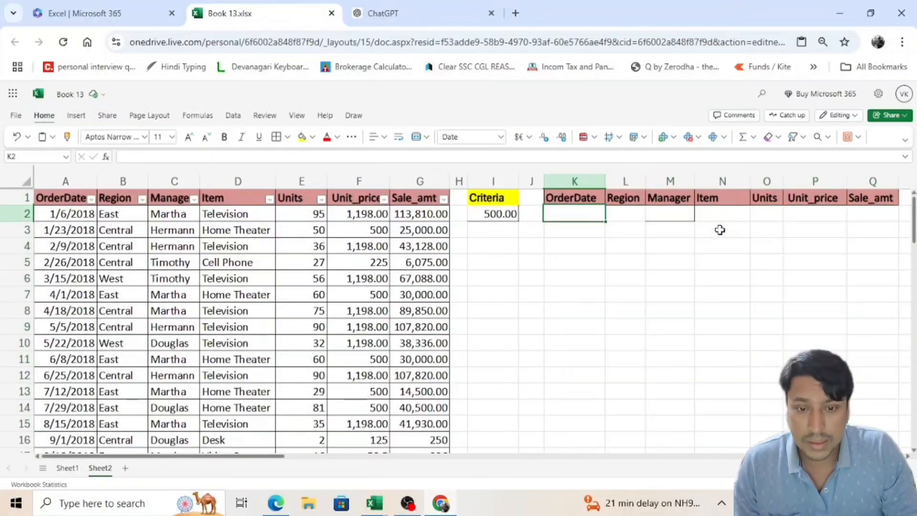
Step: Begin a FILTER formula in K2 with the whole sales table $A$1:$G$44 as its absolute array argument
{"action": "type", "text": "=FILTER("}
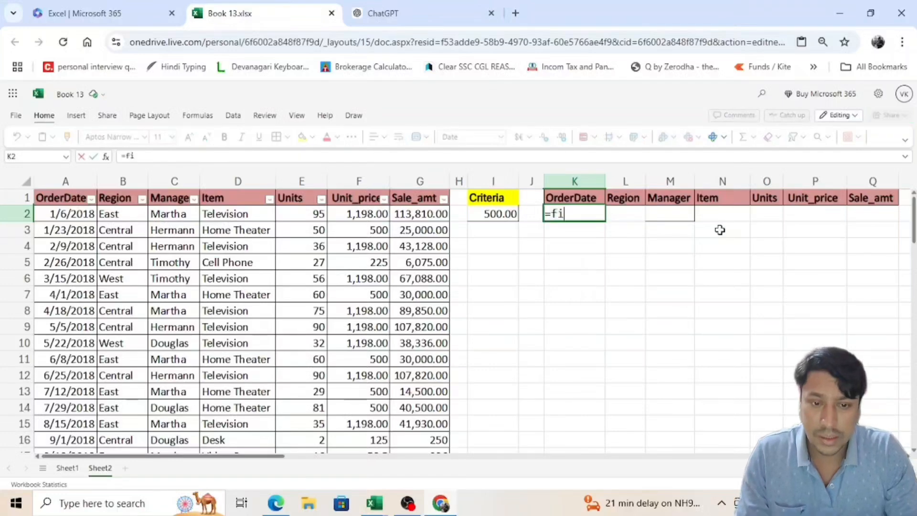
{"action": "key", "text": "Left"}
{"action": "key", "text": "Left"}
{"action": "key", "text": "Left"}
{"action": "left_click", "coordinate": [722, 236]}
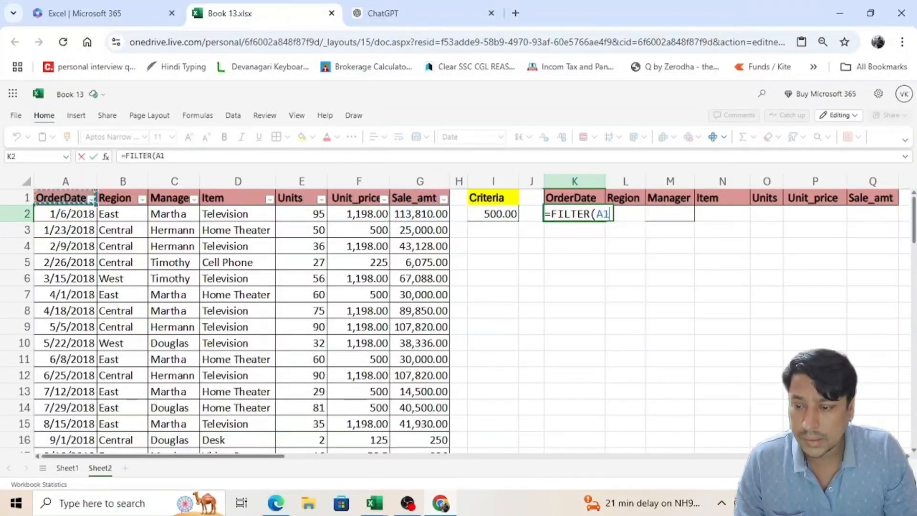
{"action": "key", "text": "ctrl+Home"}
{"action": "key", "text": "ctrl+shift+Down"}
{"action": "key", "text": "ctrl+shift+Right"}
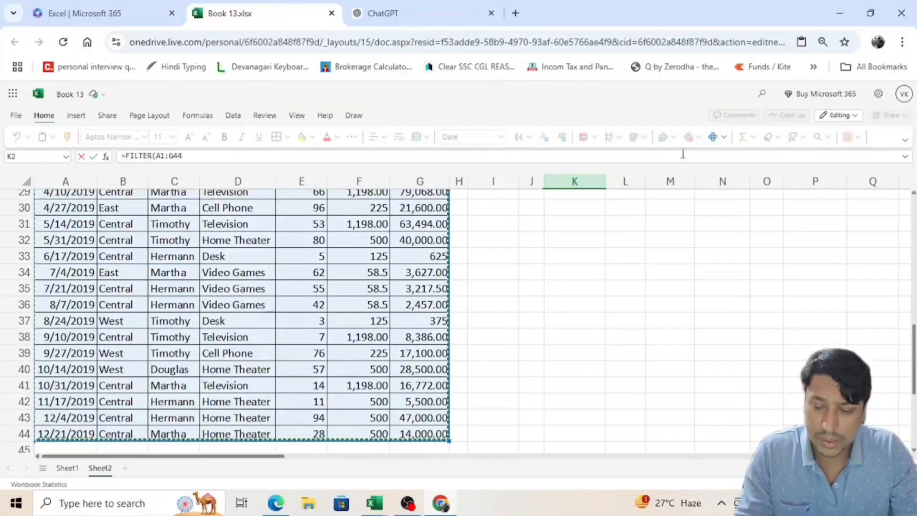
{"action": "key", "text": "F4"}
{"action": "type", "text": ","}
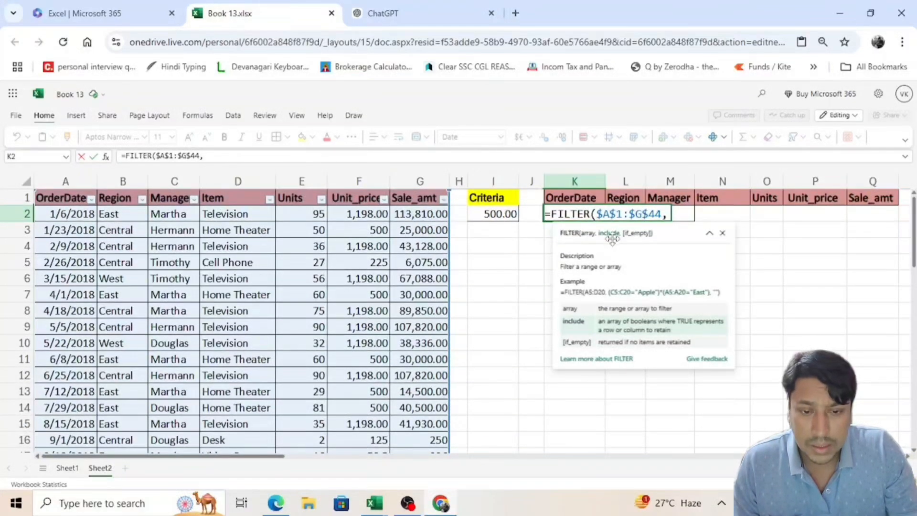
Step: Add the include condition $F$1:$F$44>I2 to the FILTER formula, using the Unit_price column as an absolute range
{"action": "left_click", "coordinate": [356, 202]}
{"action": "key", "text": "ctrl+shift+Down"}
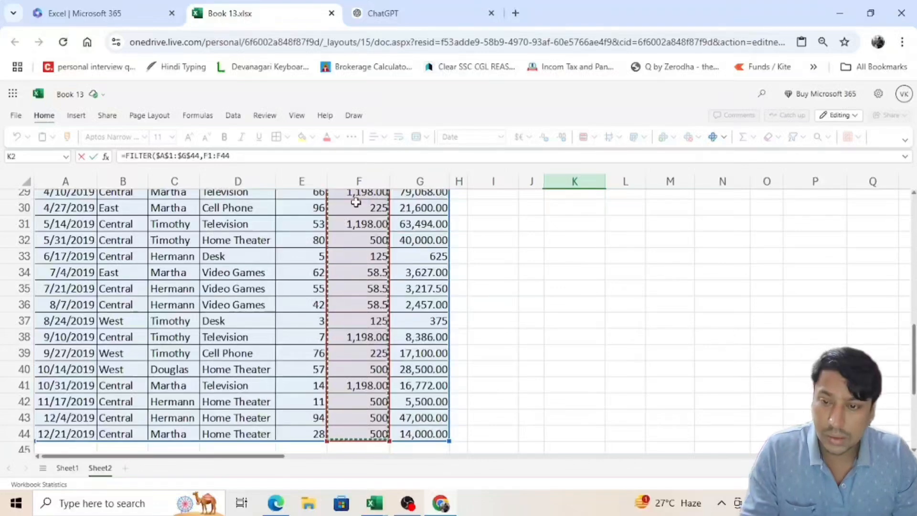
{"action": "key", "text": "F4"}
{"action": "scroll", "coordinate": [399, 242], "scroll_direction": "up", "scroll_amount": 5}
{"action": "scroll", "coordinate": [400, 242], "scroll_direction": "up", "scroll_amount": 4}
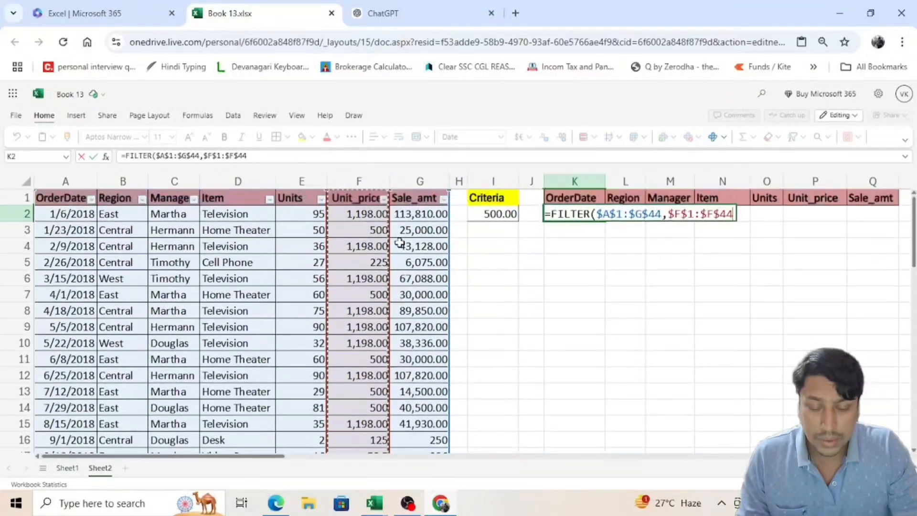
{"action": "type", "text": ">"}
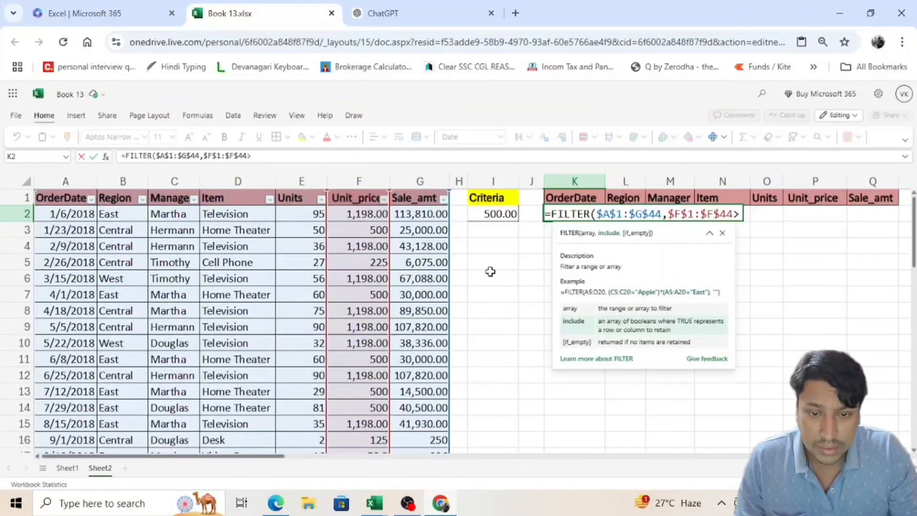
{"action": "left_click", "coordinate": [499, 214]}
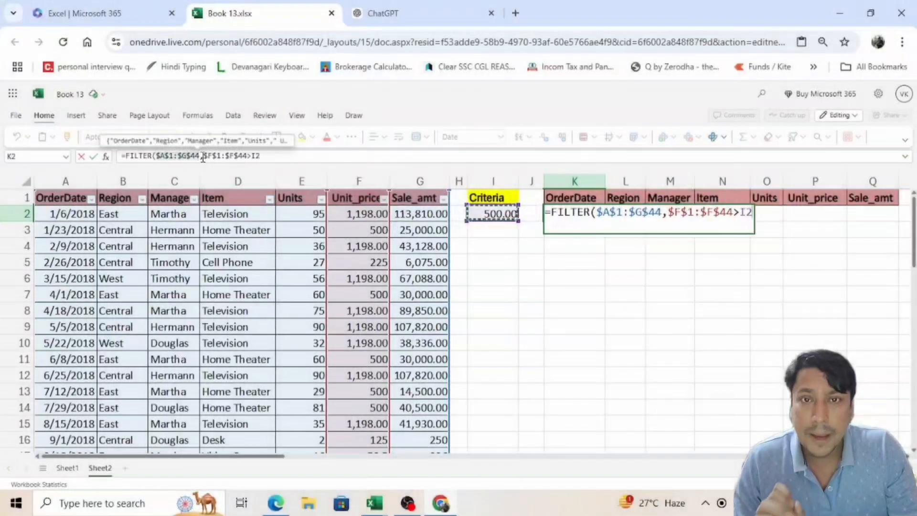
Step: Enclose the condition $F$1:$F$44>I2 in parentheses and follow it with the * operator
{"action": "left_click", "coordinate": [203, 156]}
{"action": "type", "text": "("}
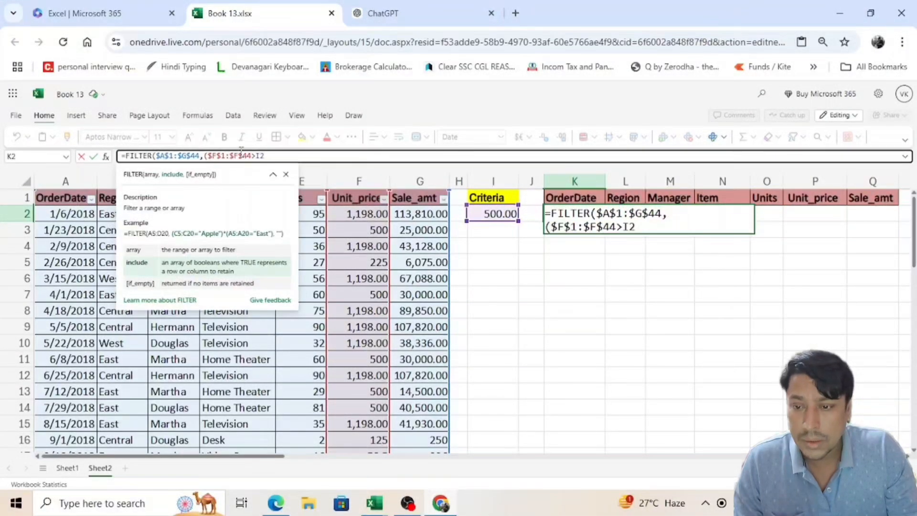
{"action": "left_click", "coordinate": [270, 156]}
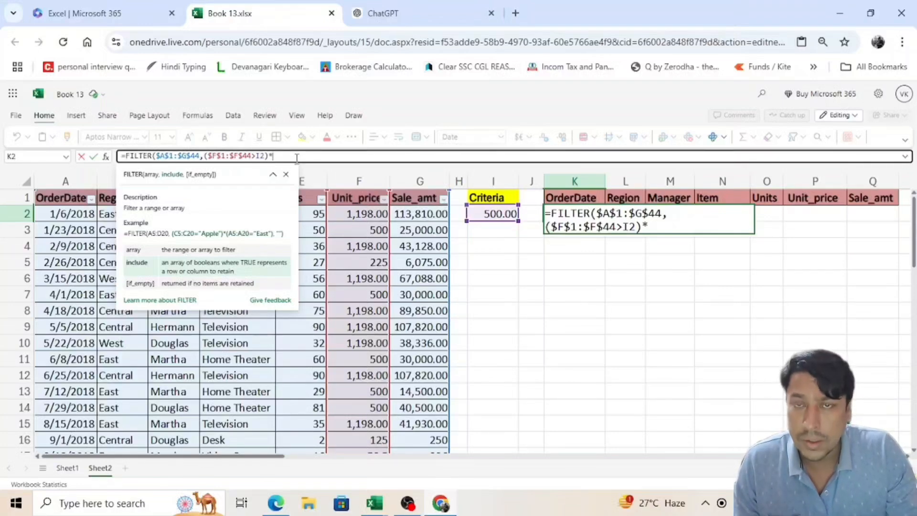
Step: Add a second condition on A1:A44<> "OrderDate" to exclude the header row, and enter the formula in K2
{"action": "type", "text": "("}
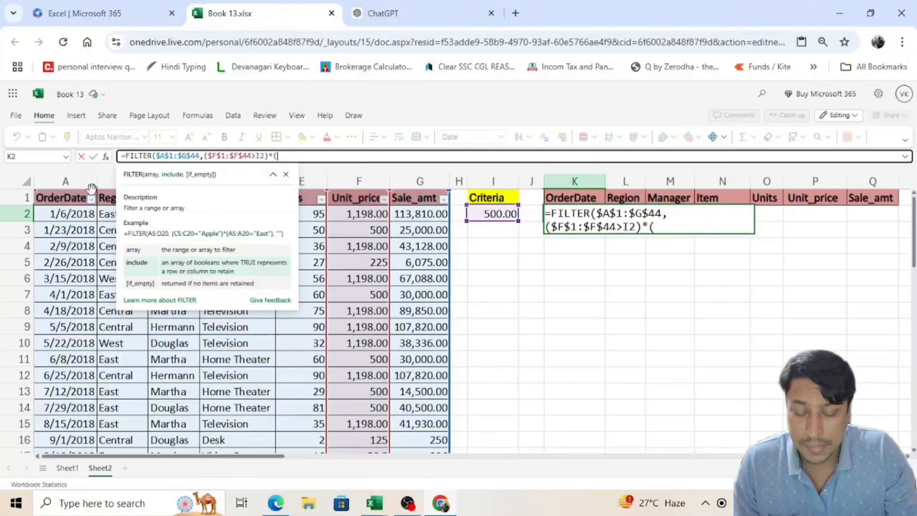
{"action": "left_click", "coordinate": [69, 198]}
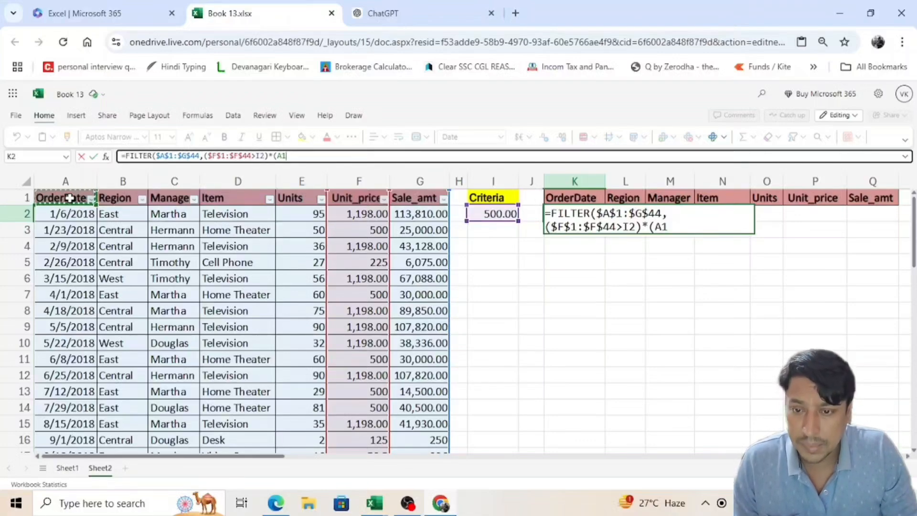
{"action": "type", "text": ":"}
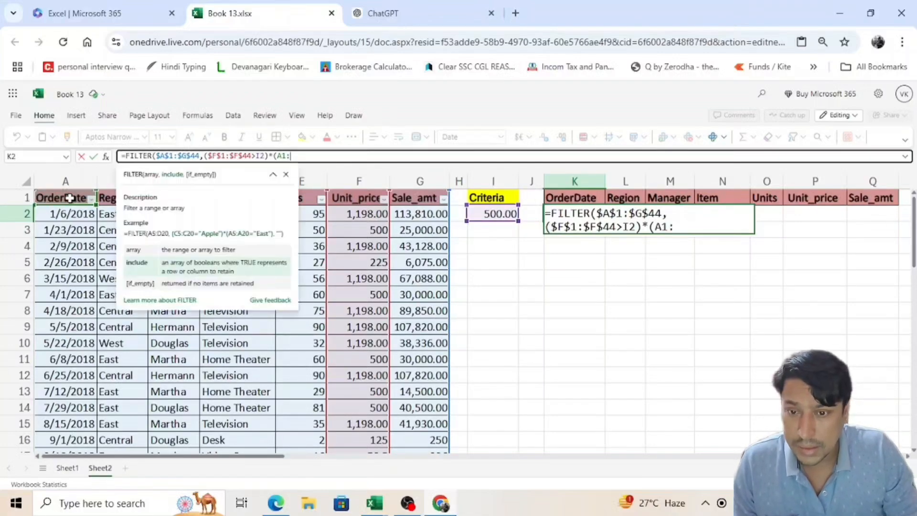
{"action": "scroll", "coordinate": [88, 330], "scroll_direction": "down", "scroll_amount": 15}
{"action": "scroll", "coordinate": [89, 330], "scroll_direction": "up", "scroll_amount": 15}
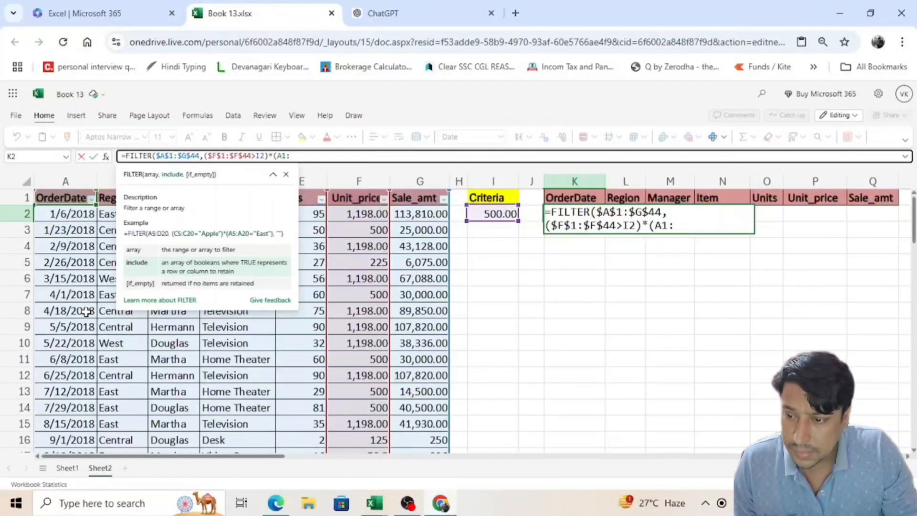
{"action": "type", "text": "A44<>\"Ord"}
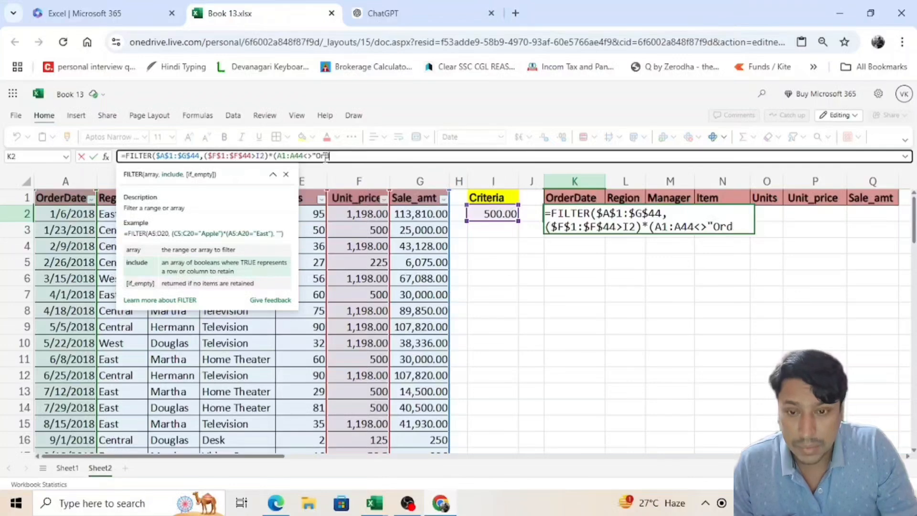
{"action": "type", "text": "Date"}
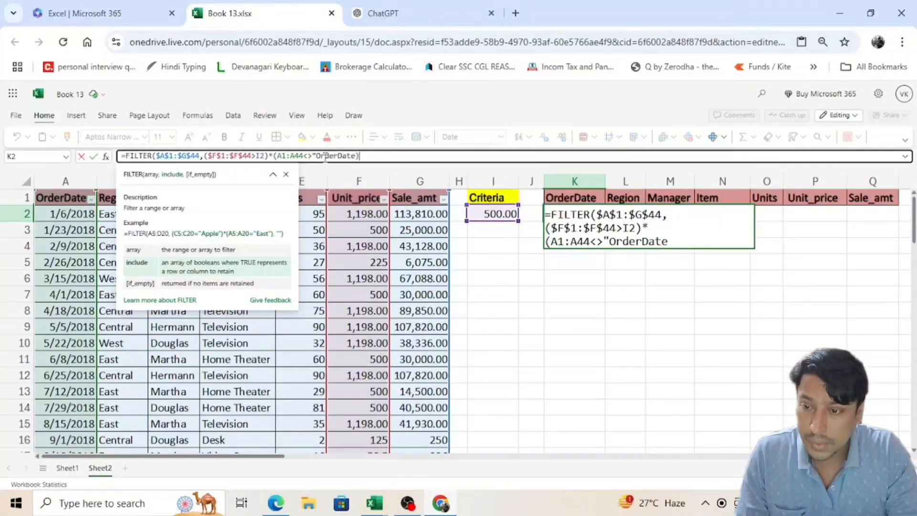
{"action": "key", "text": "Return"}
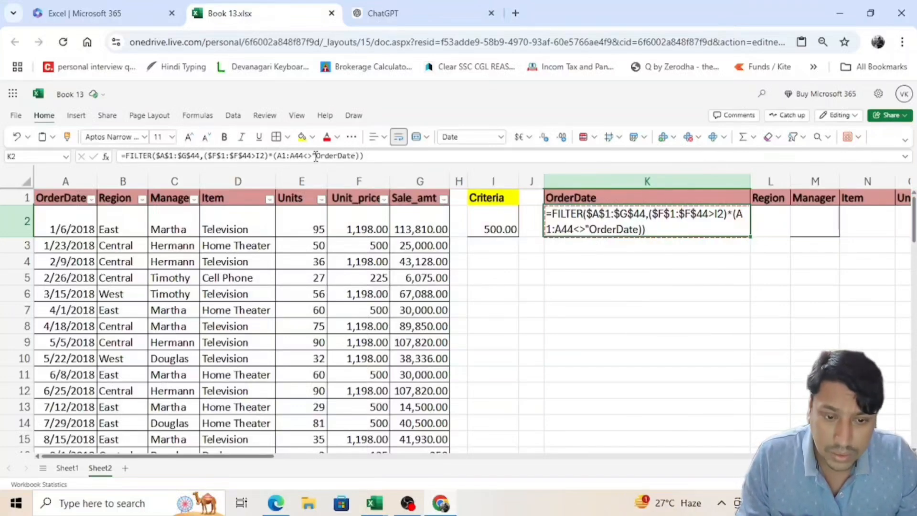
Step: Add the missing closing quotation mark after OrderDate in the K2 formula and enter it again
{"action": "left_click", "coordinate": [359, 155]}
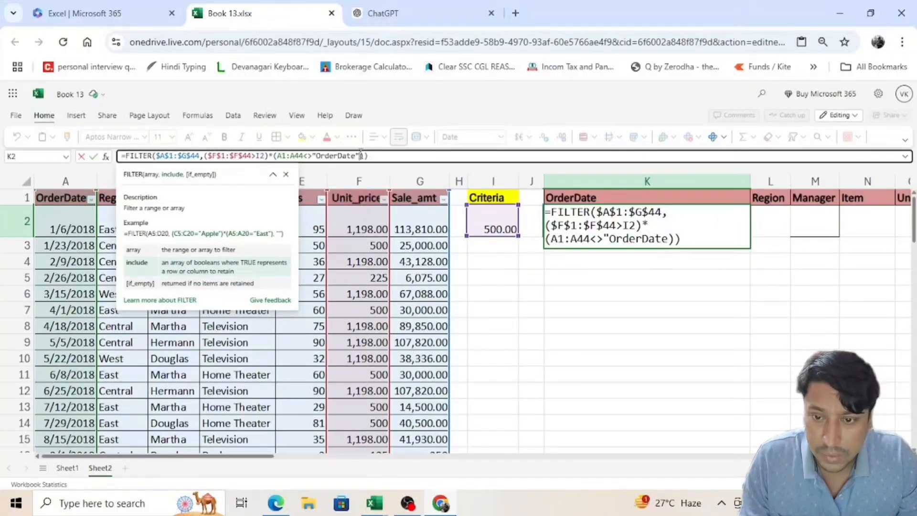
{"action": "type", "text": "\""}
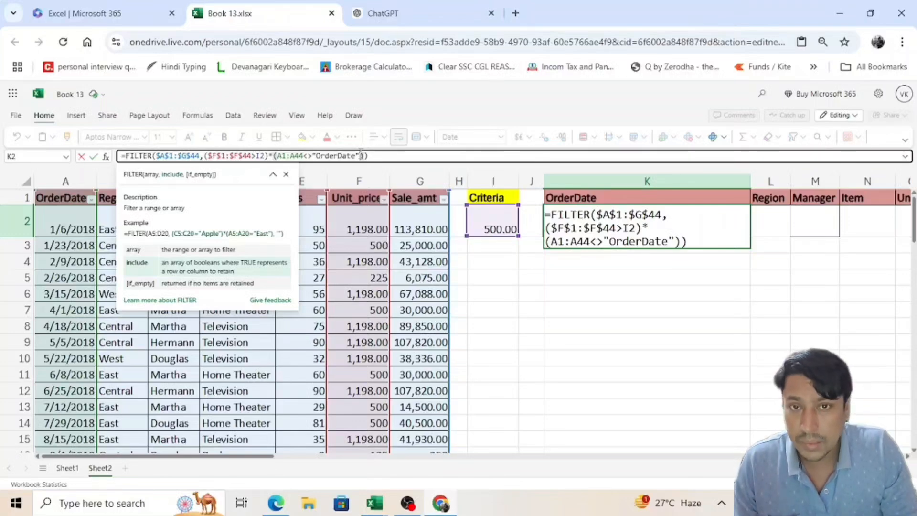
{"action": "key", "text": "Return"}
{"action": "key", "text": "Up"}
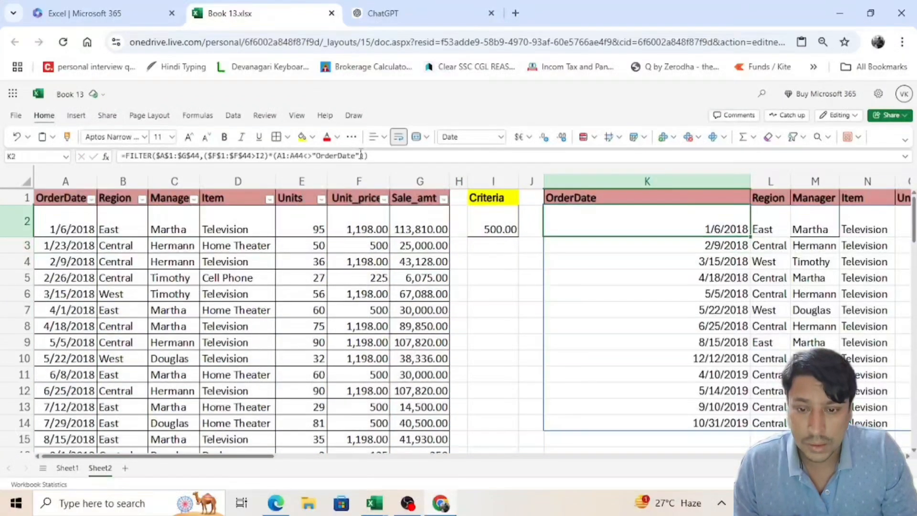
Step: Review the filtered results across columns K to Q and down the Unit_price column to the last row
{"action": "key", "text": "Right"}
{"action": "key", "text": "Right"}
{"action": "key", "text": "Right"}
{"action": "key", "text": "Right"}
{"action": "key", "text": "Right"}
{"action": "key", "text": "Right"}
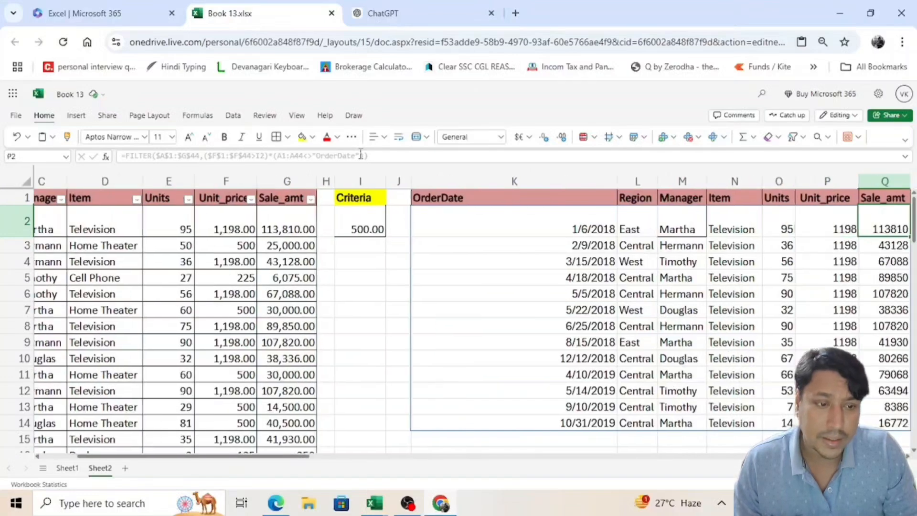
Step: Check which distinct unit prices the source table's Unit_price filter list offers, leaving the filter unchanged
{"action": "key", "text": "Right"}
{"action": "key", "text": "Right"}
{"action": "key", "text": "Left"}
{"action": "key", "text": "Left"}
{"action": "key", "text": "Left"}
{"action": "key", "text": "ctrl+Down"}
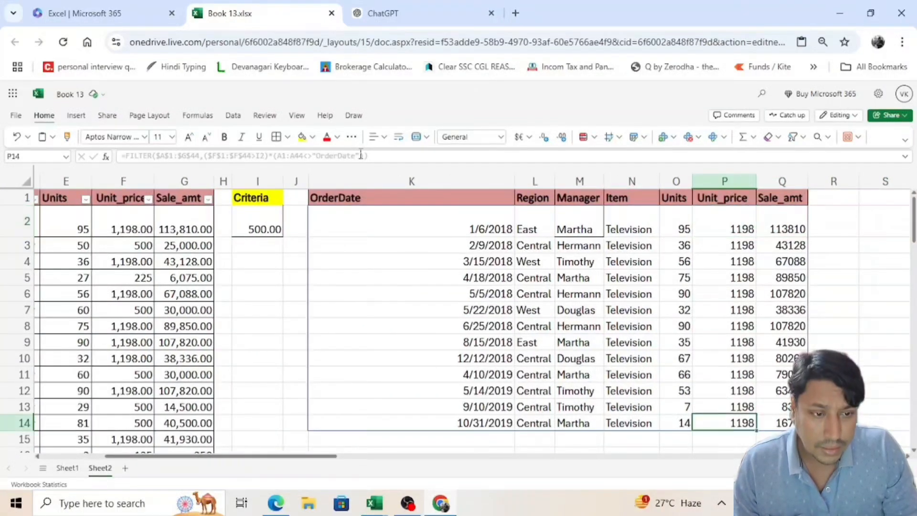
{"action": "key", "text": "ctrl+Up"}
{"action": "key", "text": "ctrl+Left"}
{"action": "key", "text": "ctrl+Left"}
{"action": "key", "text": "ctrl+Left"}
{"action": "key", "text": "ctrl+Left"}
{"action": "key", "text": "Right"}
{"action": "key", "text": "Right"}
{"action": "key", "text": "Right"}
{"action": "key", "text": "Right"}
{"action": "key", "text": "Right"}
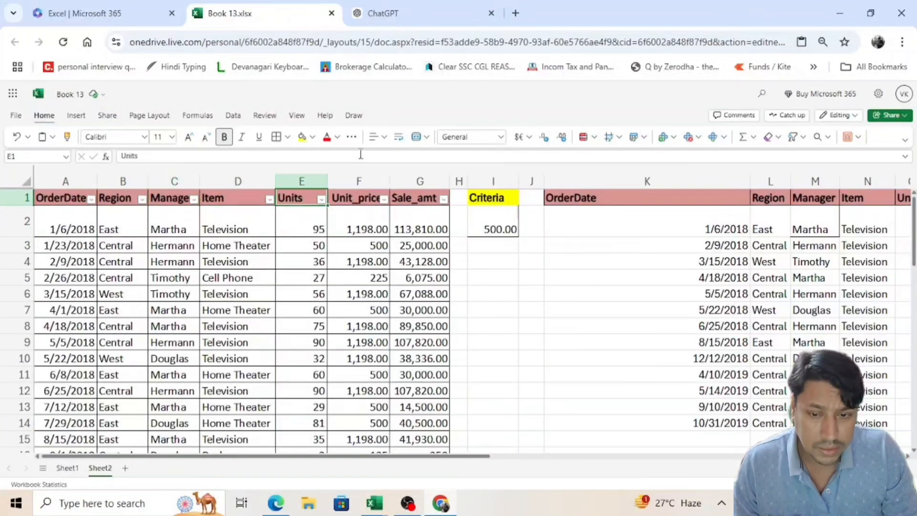
{"action": "key", "text": "alt+Down"}
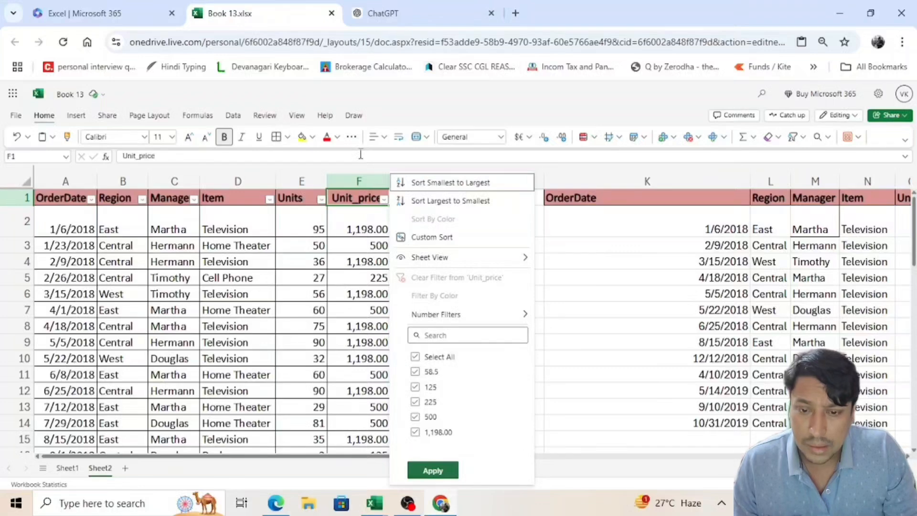
{"action": "key", "text": "Escape"}
Step: Set the criteria value in I2 to 225
{"action": "key", "text": "Right"}
{"action": "key", "text": "Down"}
{"action": "key", "text": "Right"}
Step: Examine the filtered Unit_price values in column P down to the last returned row
{"action": "key", "text": "Right"}
{"action": "type", "text": "2"}
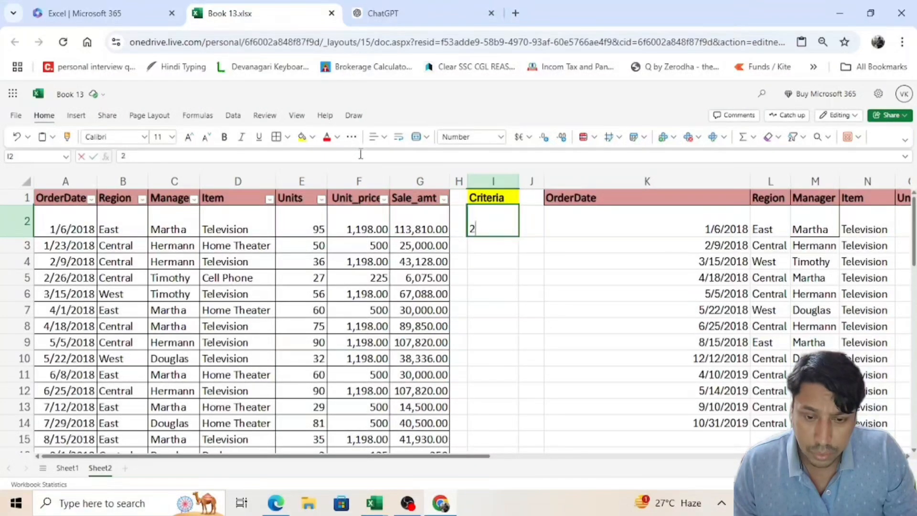
{"action": "type", "text": "25"}
{"action": "key", "text": "Return"}
{"action": "key", "text": "Right"}
{"action": "key", "text": "Right"}
{"action": "key", "text": "Right"}
{"action": "key", "text": "Right"}
{"action": "key", "text": "Right"}
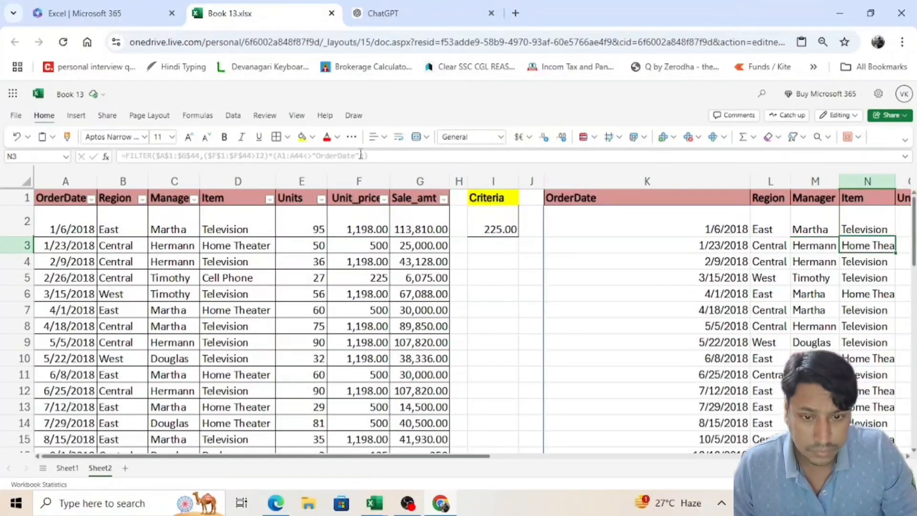
{"action": "key", "text": "Right"}
{"action": "key", "text": "Up"}
{"action": "key", "text": "Right"}
{"action": "key", "text": "Up"}
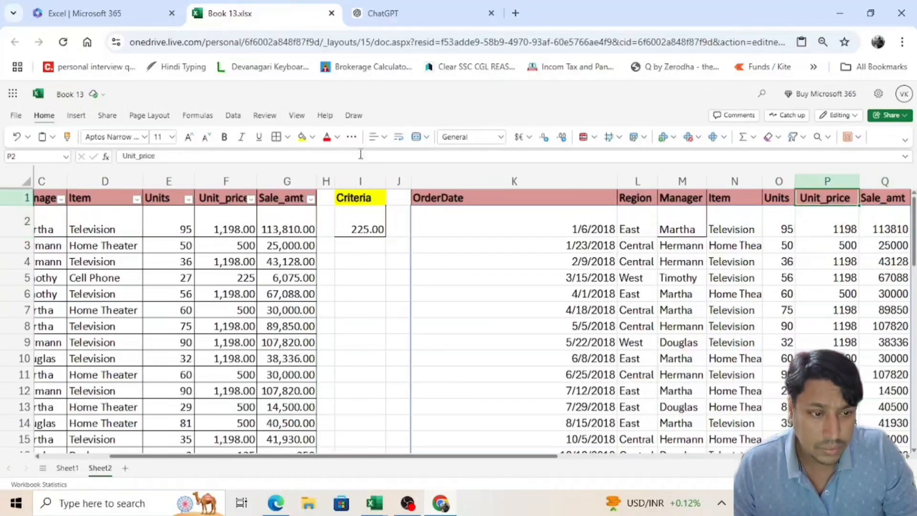
{"action": "key", "text": "Down"}
{"action": "key", "text": "Down"}
{"action": "key", "text": "Down"}
{"action": "key", "text": "Down"}
{"action": "key", "text": "Down"}
{"action": "key", "text": "Down"}
{"action": "key", "text": "Down"}
{"action": "key", "text": "Down"}
{"action": "key", "text": "Down"}
{"action": "key", "text": "Down"}
{"action": "key", "text": "Down"}
{"action": "key", "text": "Down"}
{"action": "key", "text": "Down"}
{"action": "key", "text": "Down"}
{"action": "key", "text": "Down"}
{"action": "key", "text": "Down"}
{"action": "key", "text": "Down"}
{"action": "key", "text": "Down"}
{"action": "key", "text": "Down"}
{"action": "key", "text": "Down"}
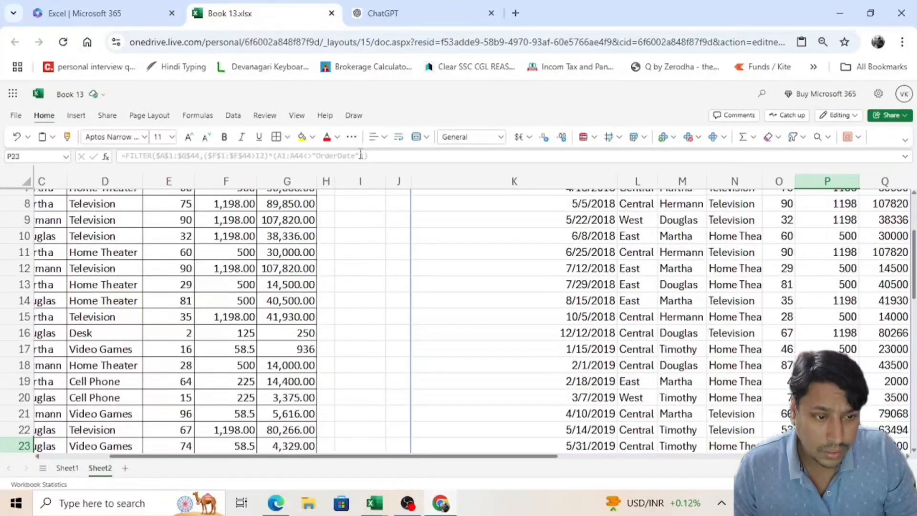
{"action": "key", "text": "Down"}
{"action": "key", "text": "Down"}
{"action": "key", "text": "Down"}
{"action": "key", "text": "Down"}
{"action": "key", "text": "Down"}
{"action": "key", "text": "Down"}
{"action": "key", "text": "ctrl+Down"}
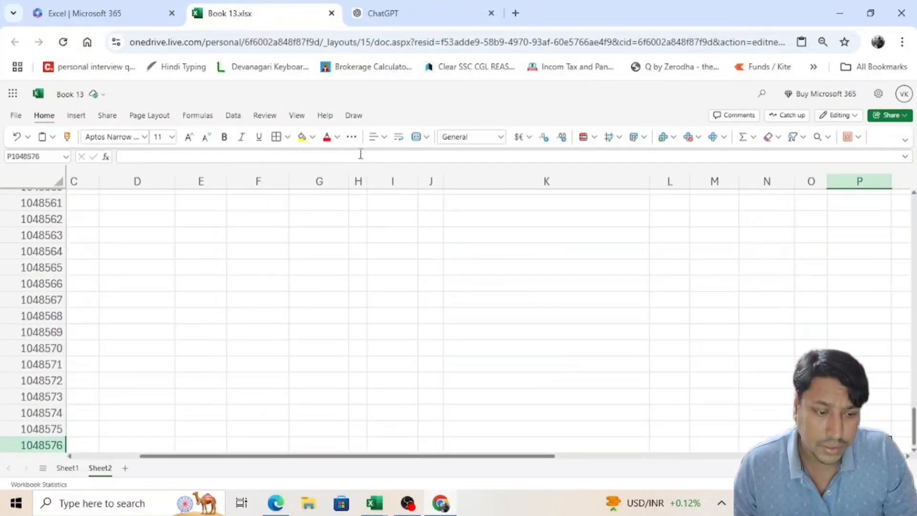
{"action": "key", "text": "ctrl+Up"}
{"action": "key", "text": "ctrl+Up"}
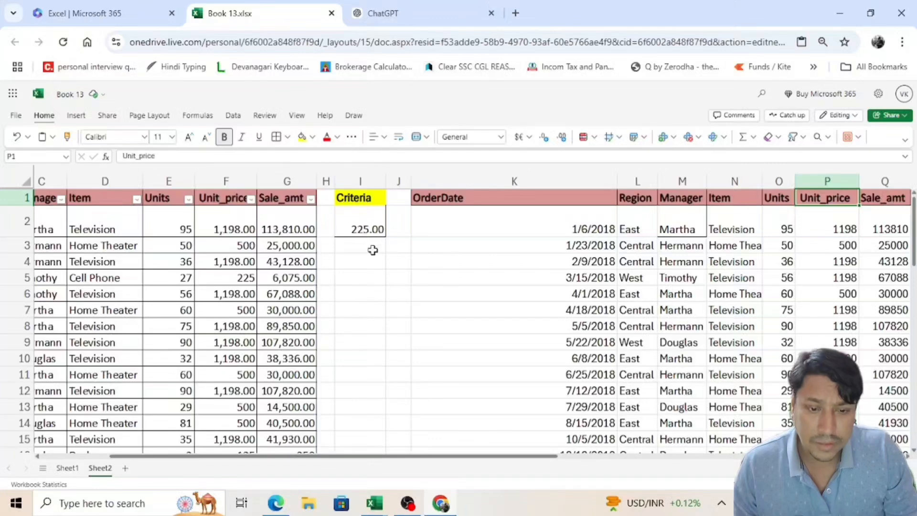
Step: Change the unit price condition in the K2 FILTER formula to $F$1:$F$44<I2 and enter the formula
{"action": "scroll", "coordinate": [519, 295], "scroll_direction": "down", "scroll_amount": 7}
{"action": "scroll", "coordinate": [577, 344], "scroll_direction": "up", "scroll_amount": 4}
{"action": "left_click_drag", "start_coordinate": [463, 464], "coordinate": [260, 464]}
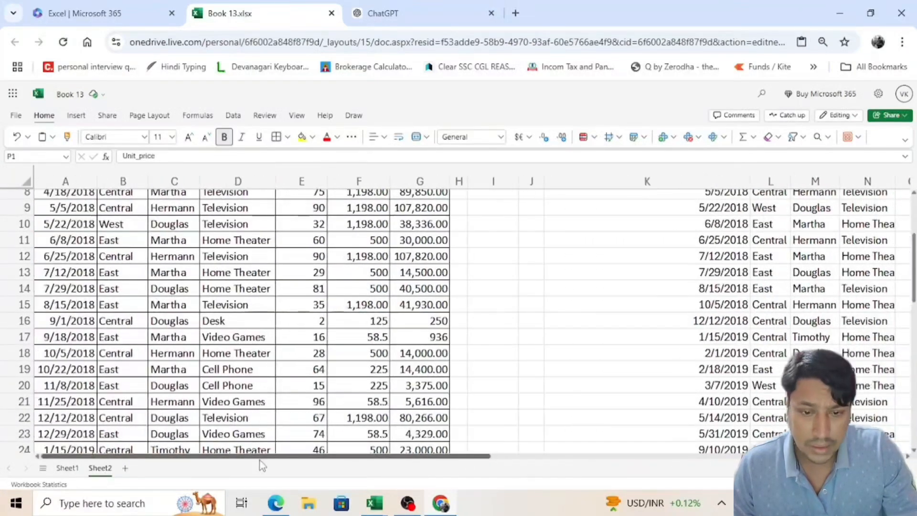
{"action": "scroll", "coordinate": [236, 334], "scroll_direction": "up", "scroll_amount": 3}
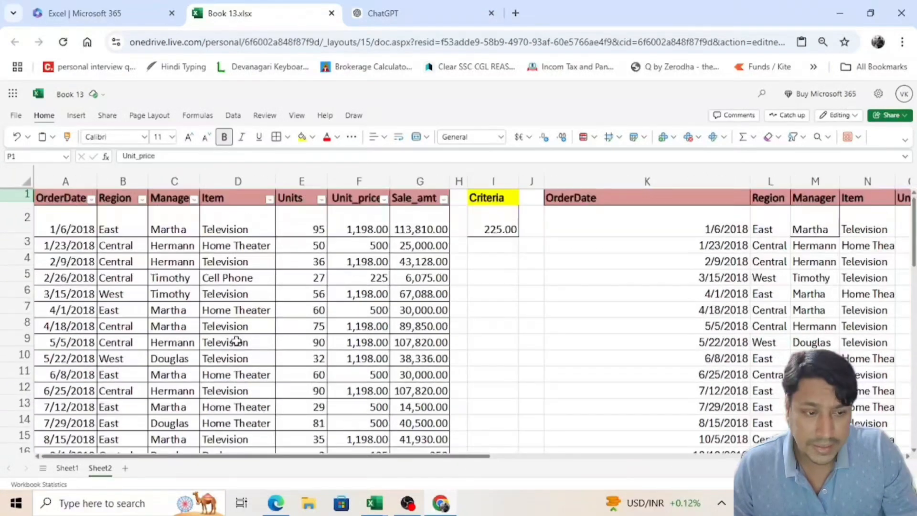
{"action": "left_click", "coordinate": [478, 228]}
{"action": "left_click", "coordinate": [687, 213]}
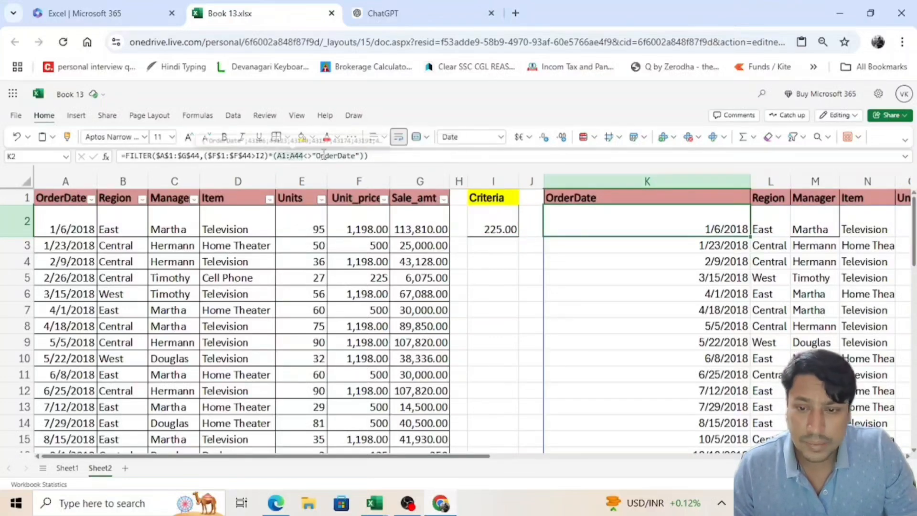
{"action": "left_click", "coordinate": [258, 156]}
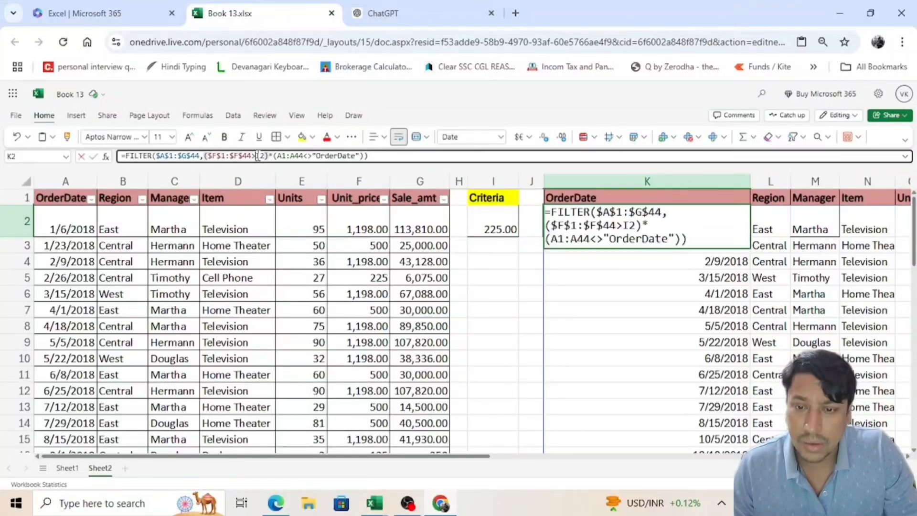
{"action": "key", "text": "BackSpace"}
{"action": "type", "text": "<"}
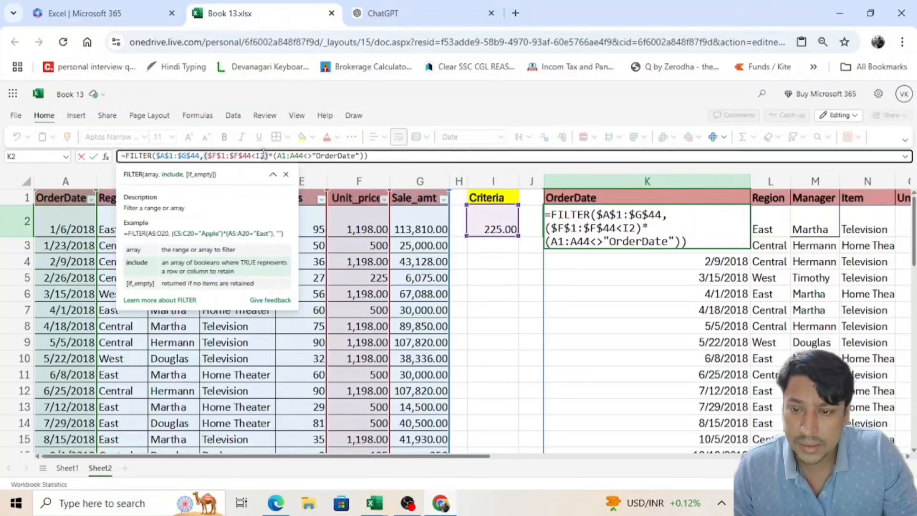
{"action": "key", "text": "Return"}
Step: Review the Unit_price column of the less-than filter results from its first row downward
{"action": "key", "text": "Up"}
{"action": "key", "text": "Right"}
{"action": "key", "text": "Right"}
{"action": "key", "text": "Right"}
{"action": "key", "text": "Right"}
{"action": "key", "text": "Right"}
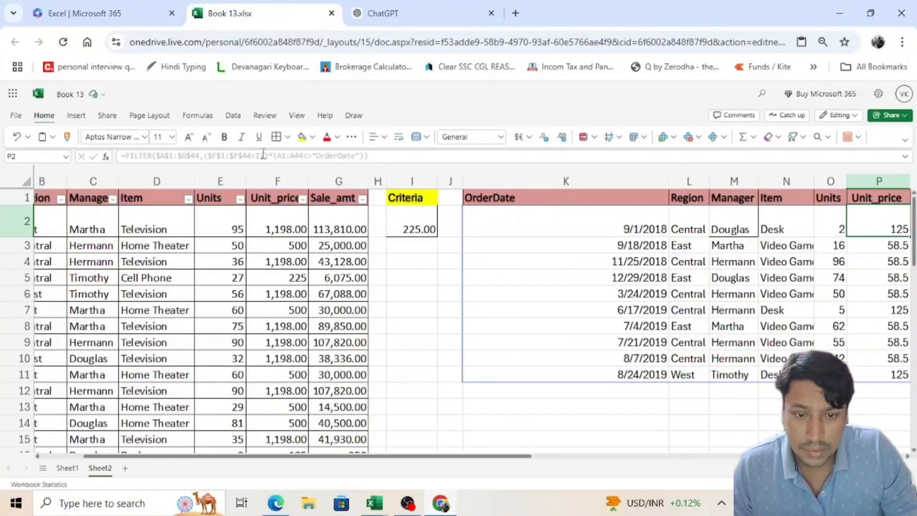
{"action": "key", "text": "Down"}
{"action": "key", "text": "Down"}
{"action": "key", "text": "Down"}
{"action": "key", "text": "Down"}
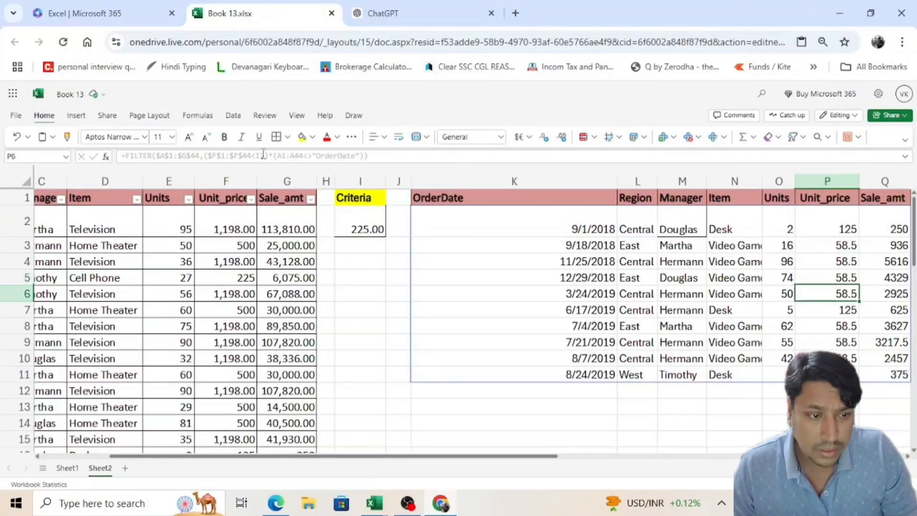
{"action": "key", "text": "Down"}
{"action": "key", "text": "Down"}
{"action": "key", "text": "Down"}
{"action": "key", "text": "Down"}
{"action": "key", "text": "Down"}
{"action": "key", "text": "ctrl+Up"}
Step: Compare several returned unit prices with the criterion in I2 and inspect the FILTER formula in K2
{"action": "key", "text": "ctrl+Left"}
{"action": "key", "text": "ctrl+Left"}
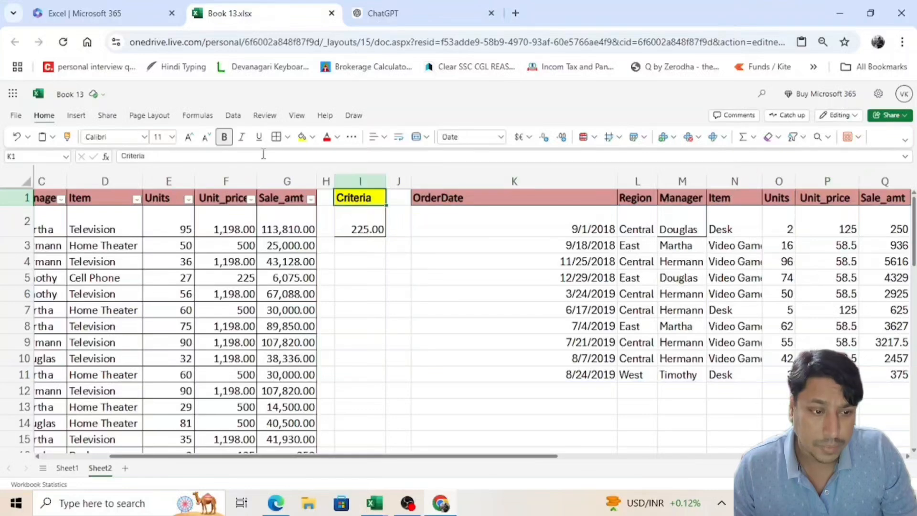
{"action": "key", "text": "ctrl+Left"}
{"action": "key", "text": "Right"}
{"action": "key", "text": "Down"}
{"action": "key", "text": "Right"}
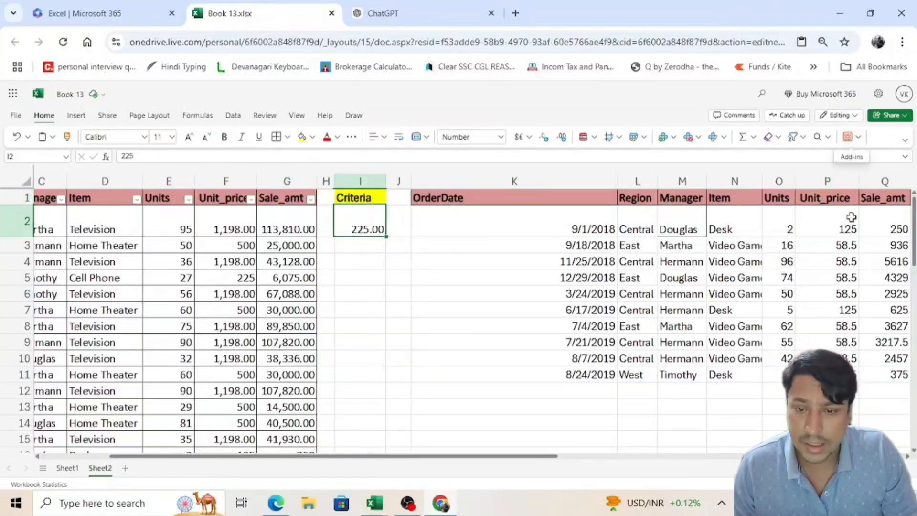
{"action": "left_click", "coordinate": [843, 233]}
{"action": "left_click", "coordinate": [837, 275]}
{"action": "left_click", "coordinate": [837, 225]}
{"action": "left_click", "coordinate": [830, 341]}
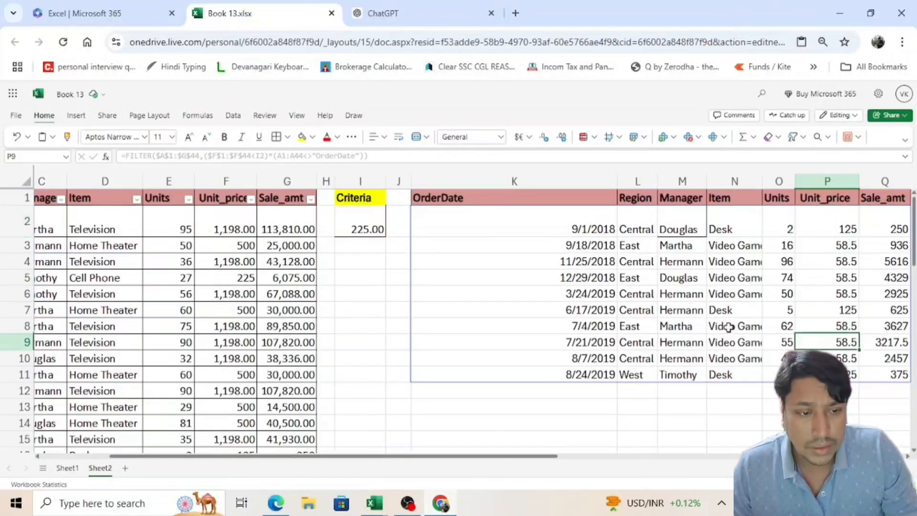
{"action": "left_click", "coordinate": [374, 225]}
{"action": "left_click", "coordinate": [530, 217]}
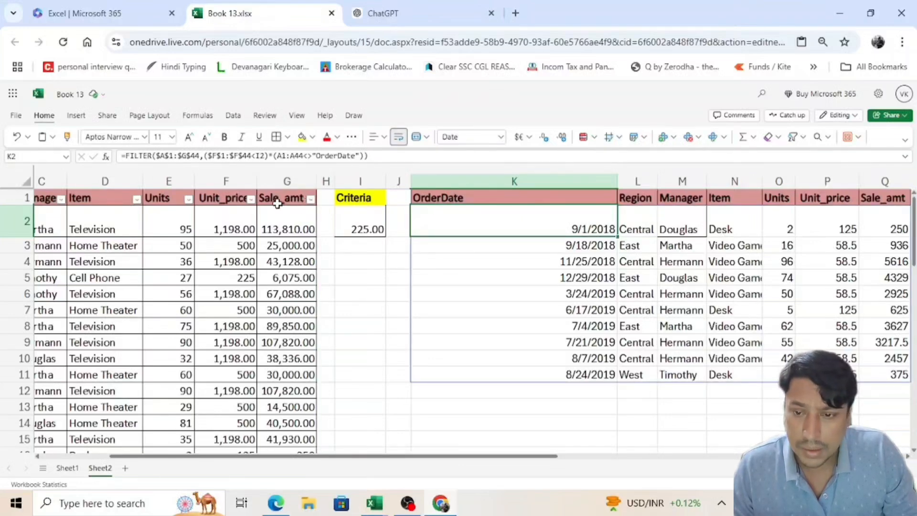
{"action": "key", "text": "ctrl+Home"}
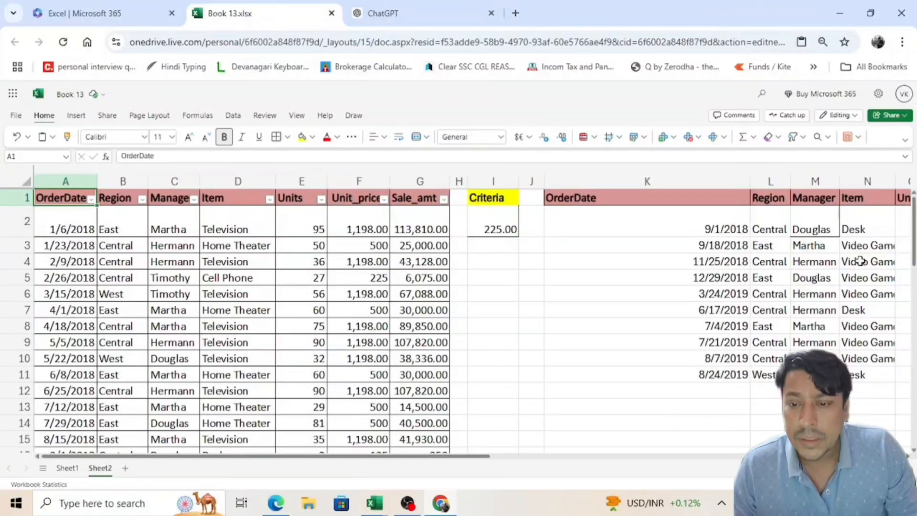
{"action": "left_click", "coordinate": [713, 222]}
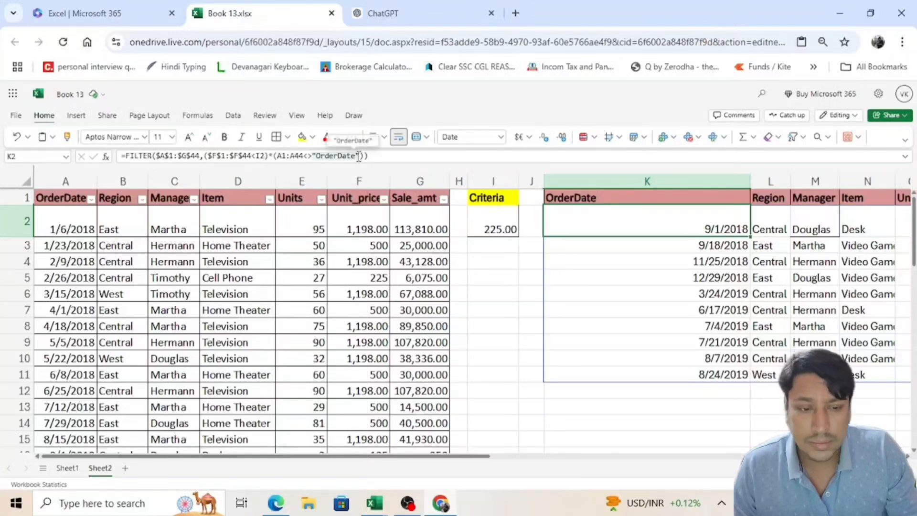